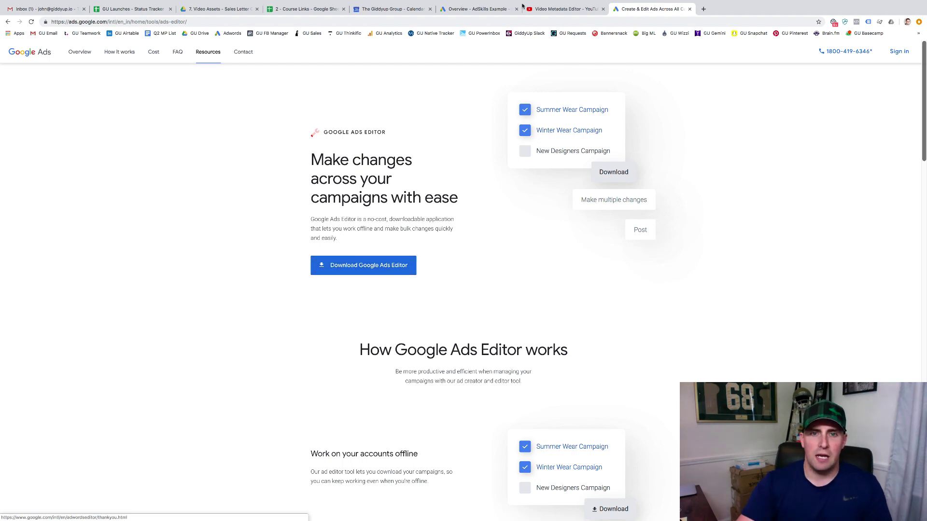
- Go to the AdSkills Example account's Campaigns list and bring up the add-campaign options
click(483, 9)
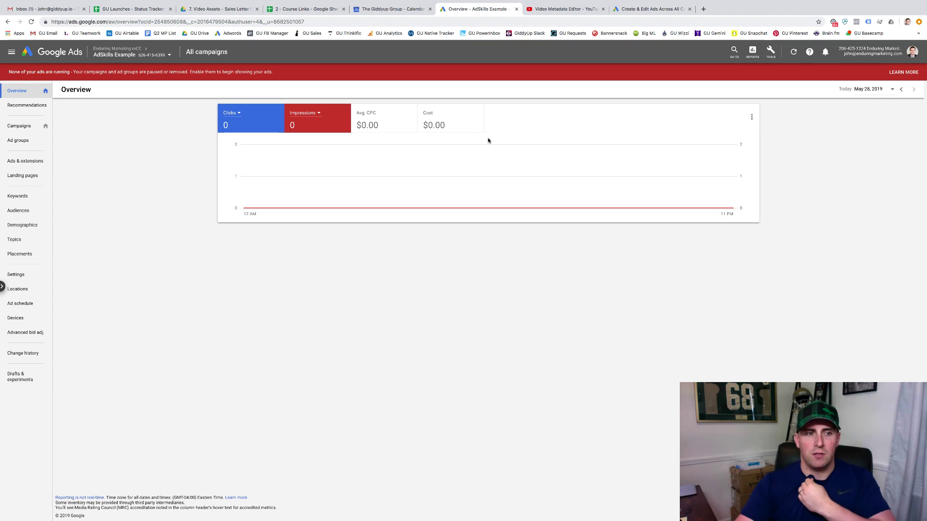
click(34, 127)
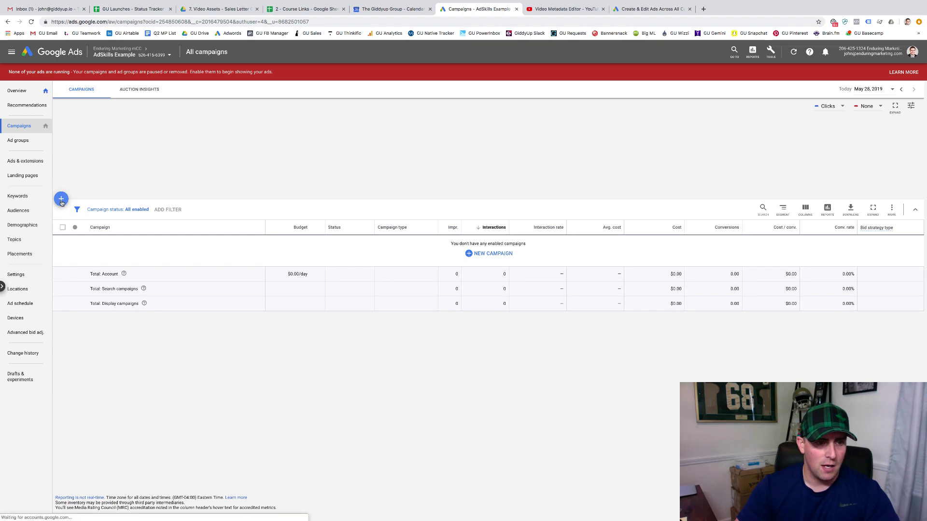
click(62, 198)
- Start a new campaign with the Leads goal and the Video campaign type
click(81, 225)
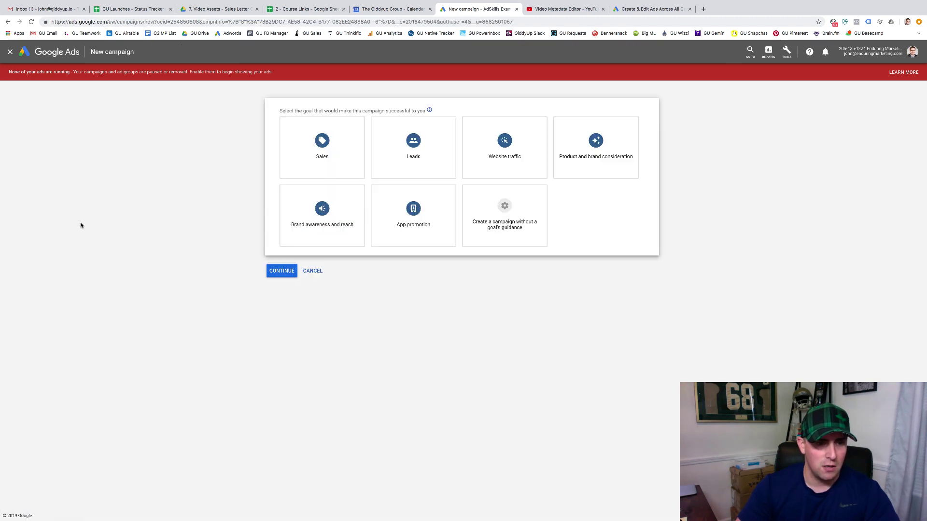
click(437, 155)
click(594, 304)
click(281, 429)
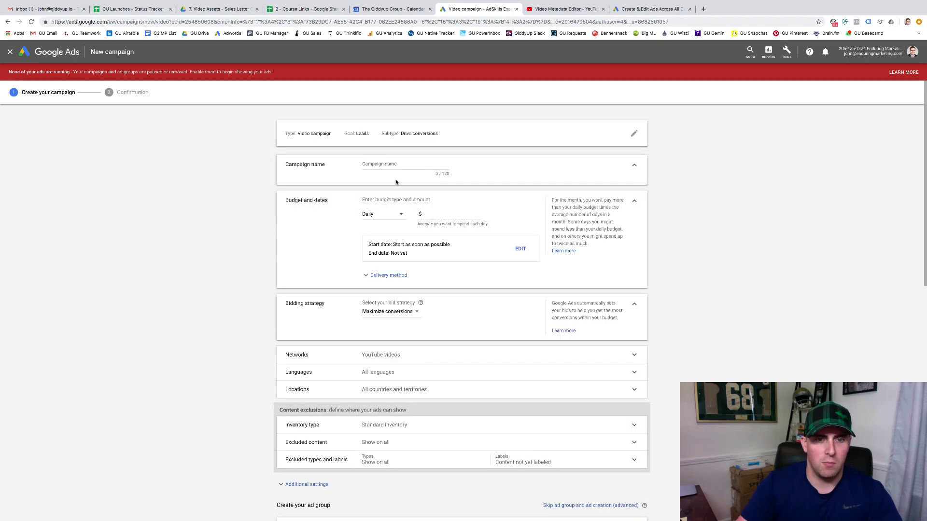
- Name the campaign 'YT - AdSkills - JTB - AFF - Home & Garden - $40' with a $40 daily budget
click(394, 168)
text(YT)
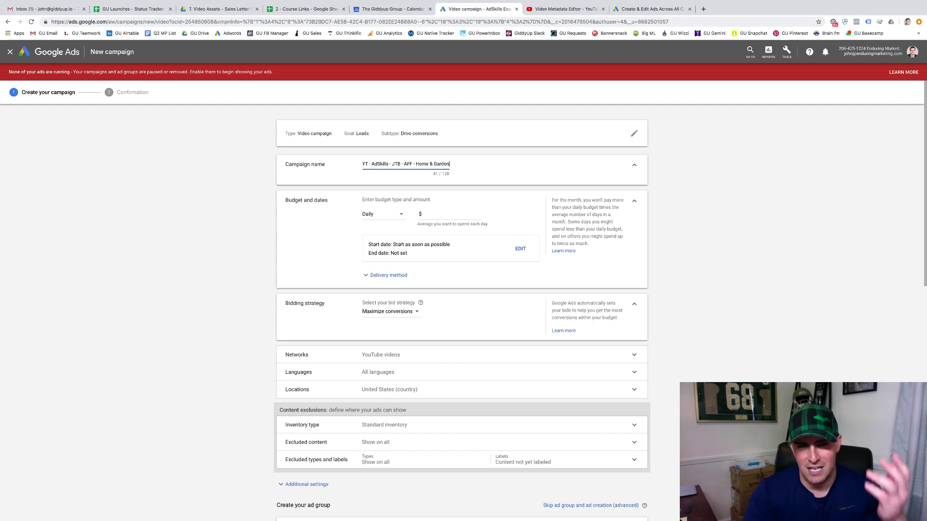
text(n - $40)
click(433, 212)
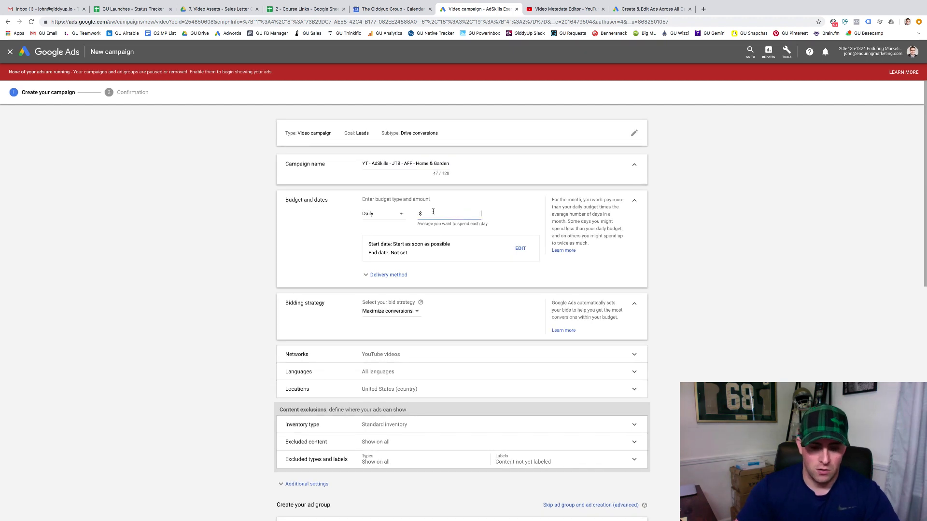
text(40)
- Switch bidding to Target CPA at 40.00 and expand Additional settings
click(393, 311)
click(403, 364)
click(405, 342)
text(40.00)
click(433, 322)
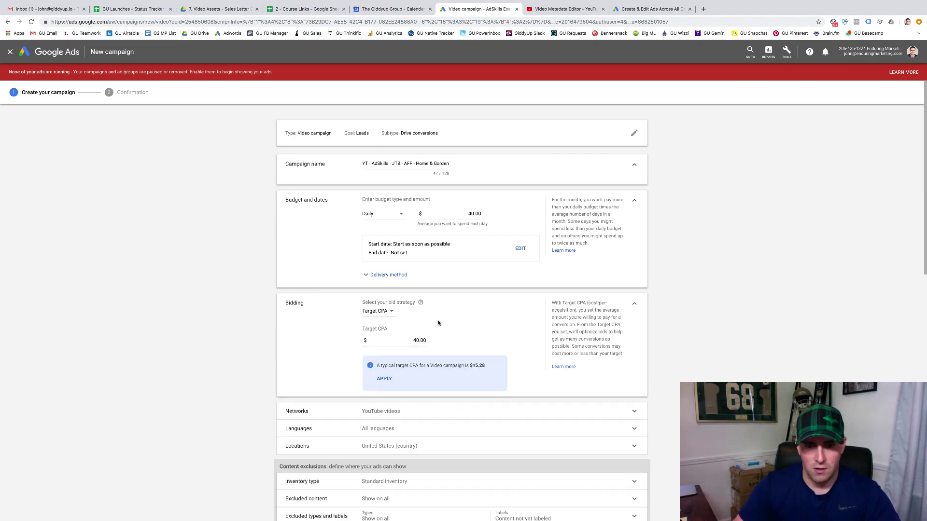
scroll(432, 325, down, 3)
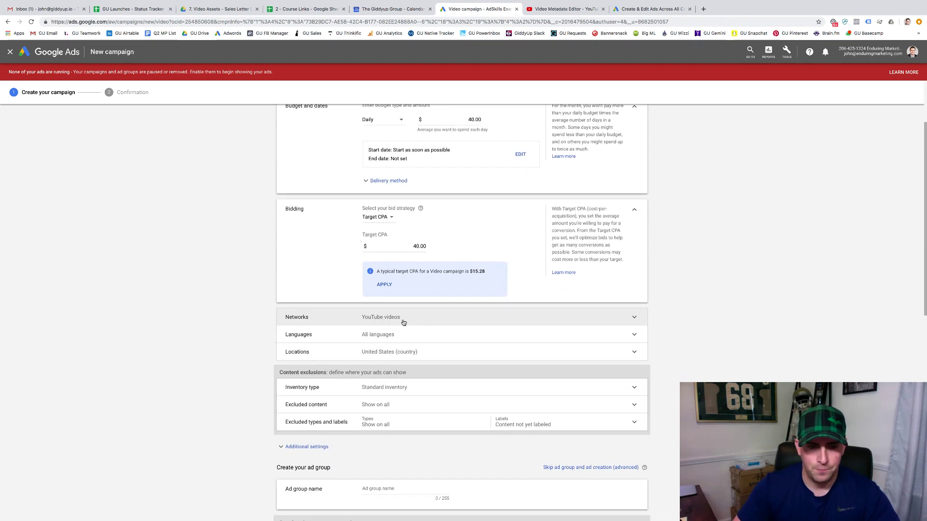
scroll(403, 323, down, 2)
click(306, 395)
scroll(365, 388, down, 3)
scroll(366, 388, down, 1)
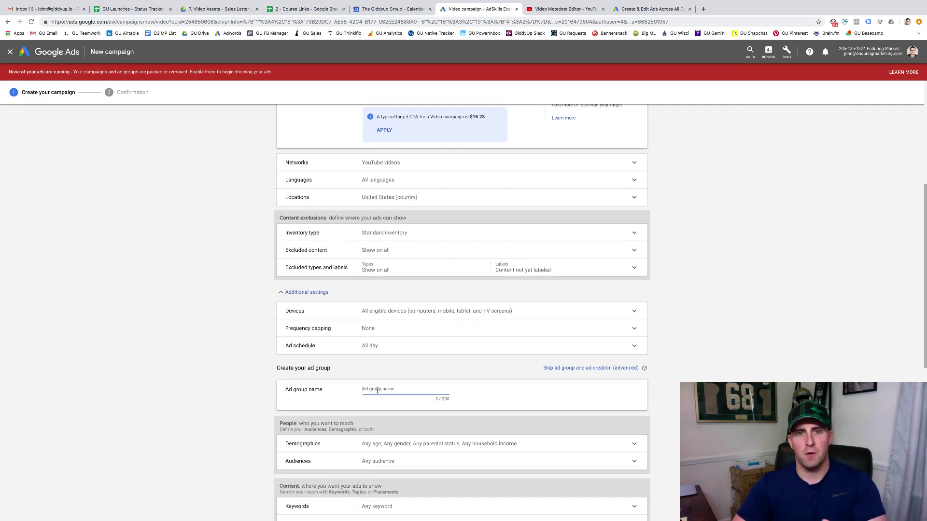
- Name the ad group Home Decor Enthusiasts and zoom the page to 150%
click(377, 390)
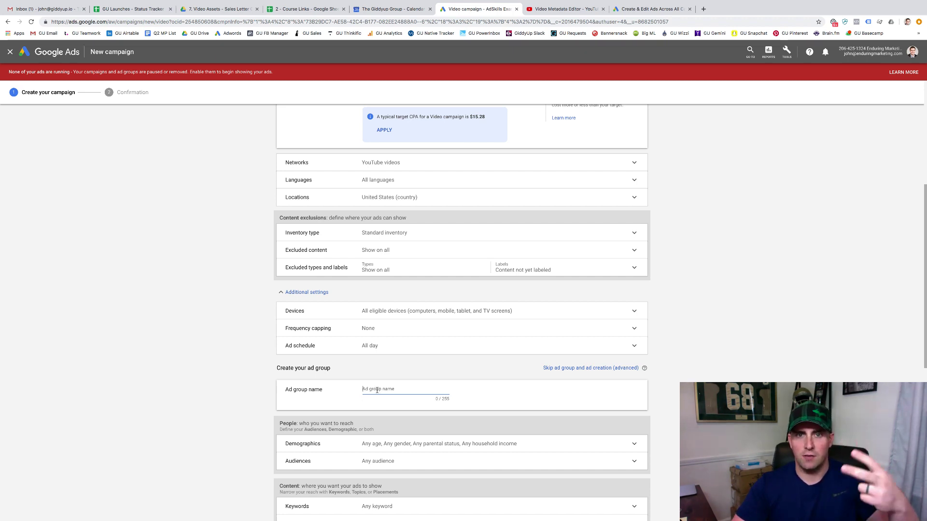
text(Home Decor Enthusias)
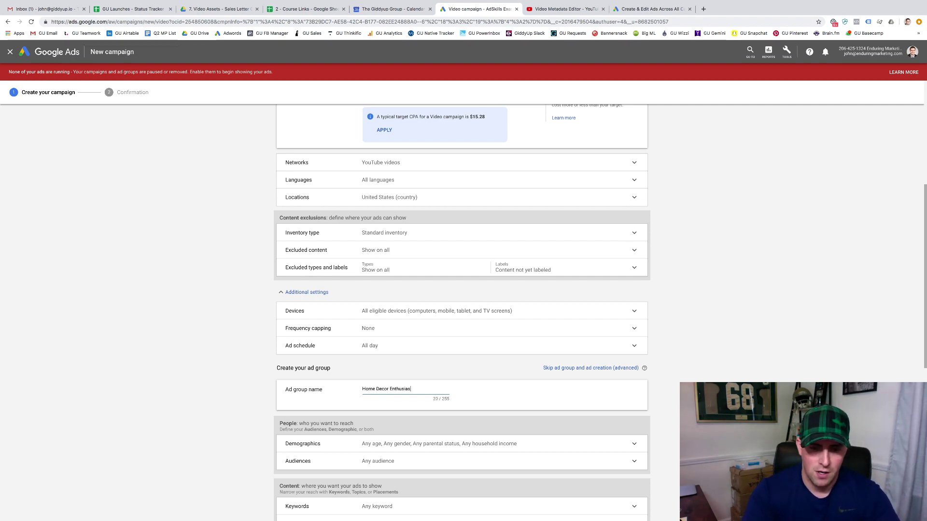
key(ctrl+plus)
key(ctrl+plus)
key(ctrl+plus)
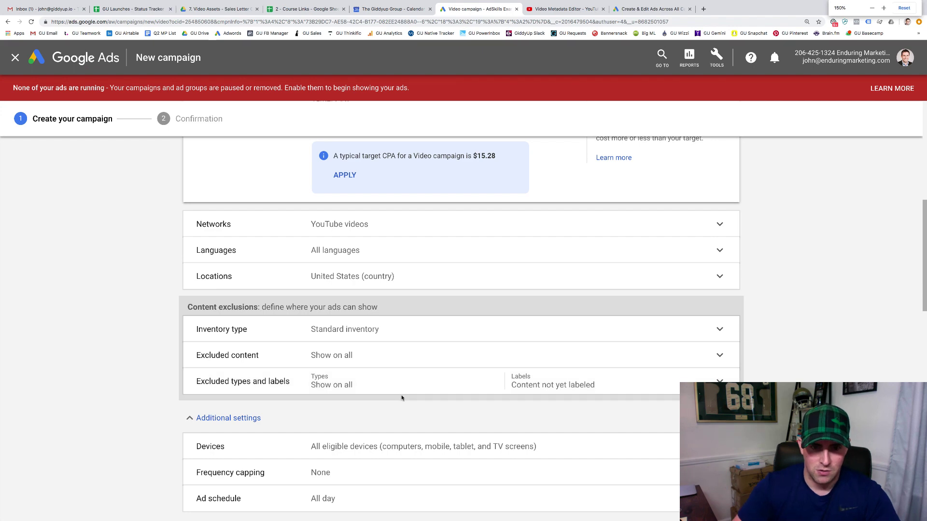
scroll(401, 390, down, 2)
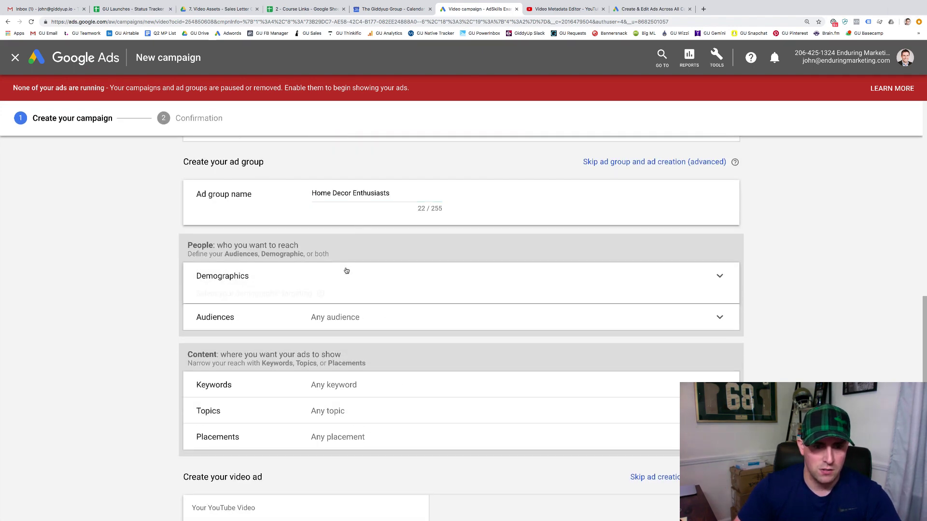
- Limit demographics to male viewers aged 25–44, excluding all other and unknown ages
click(233, 284)
click(233, 324)
click(366, 284)
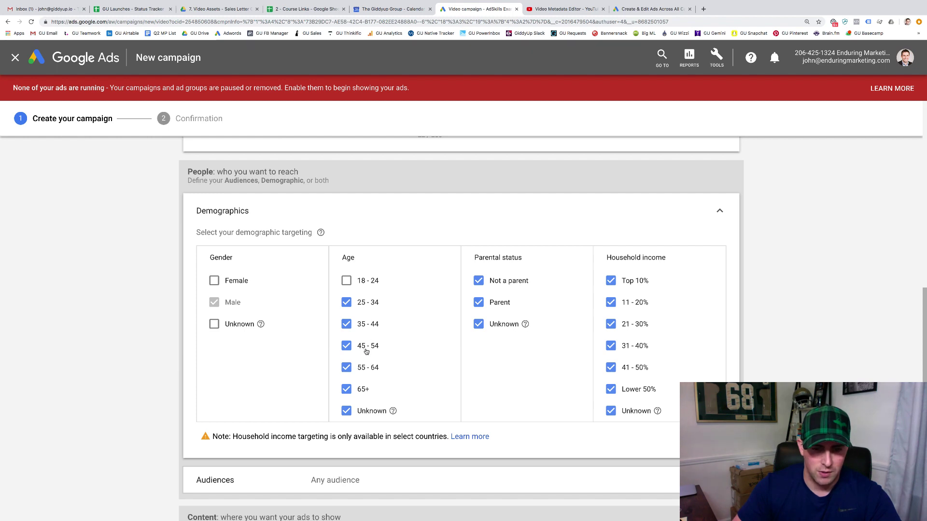
click(365, 347)
click(365, 369)
click(364, 388)
click(368, 409)
scroll(378, 374, down, 1)
scroll(383, 299, down, 4)
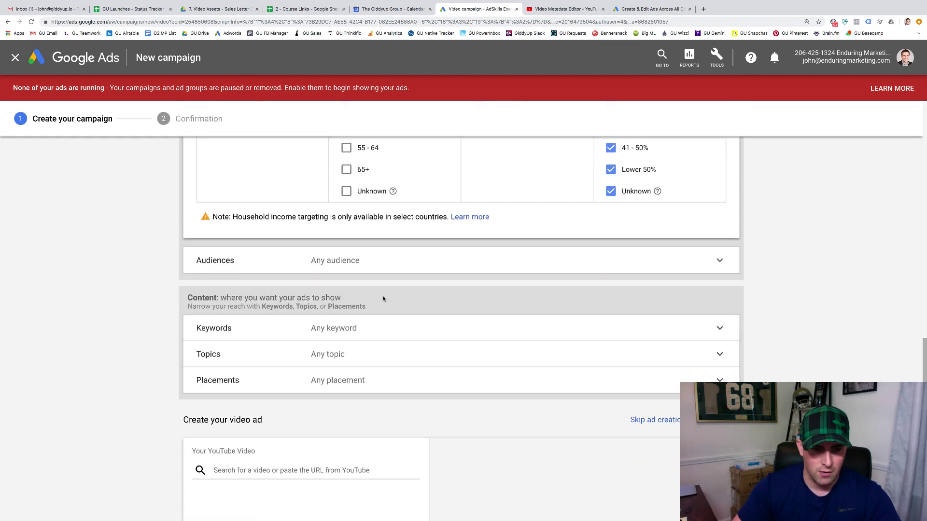
- Target the Home & Garden > Home Decor Enthusiasts affinity audience, then bring up the episode's YouTube Studio page
click(353, 262)
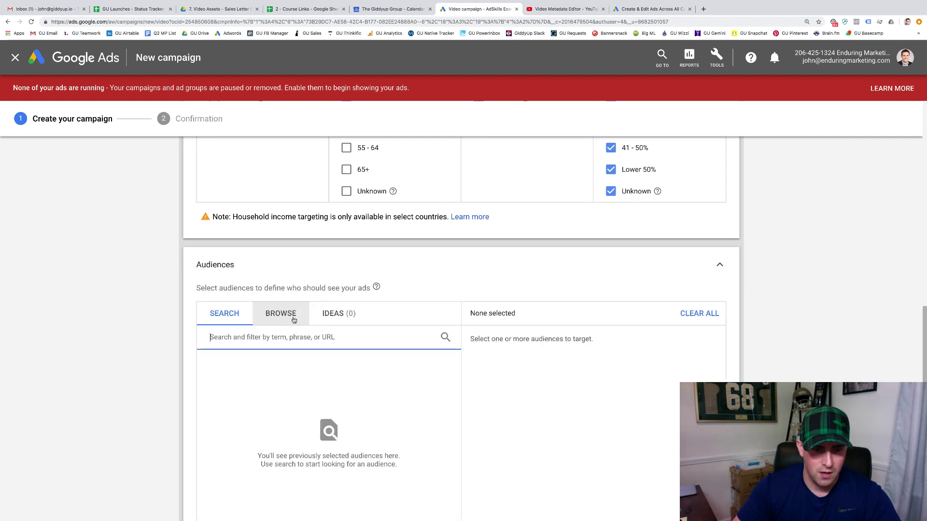
click(294, 319)
scroll(300, 323, down, 2)
click(307, 304)
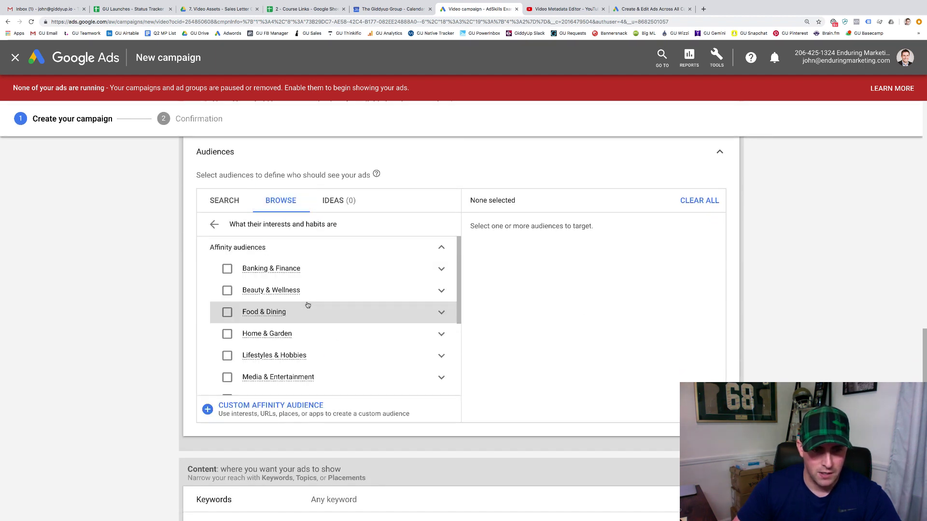
scroll(314, 308, down, 1)
click(444, 314)
scroll(371, 329, down, 1)
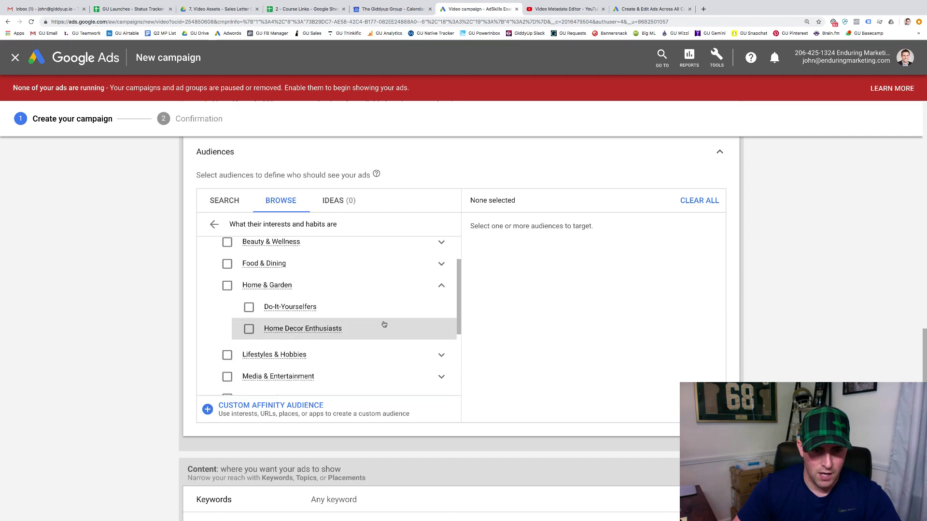
click(372, 328)
scroll(345, 326, down, 5)
scroll(175, 342, down, 1)
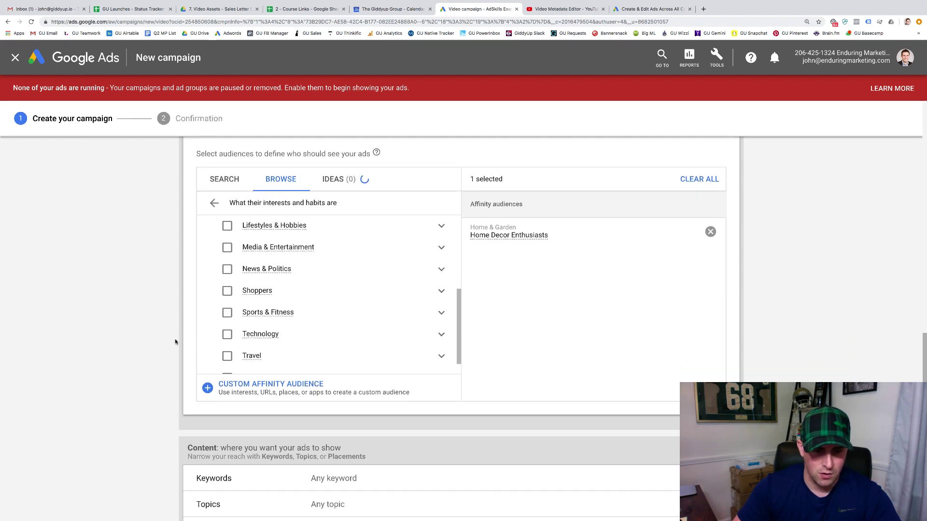
scroll(176, 342, down, 15)
scroll(176, 341, up, 3)
click(290, 199)
click(564, 9)
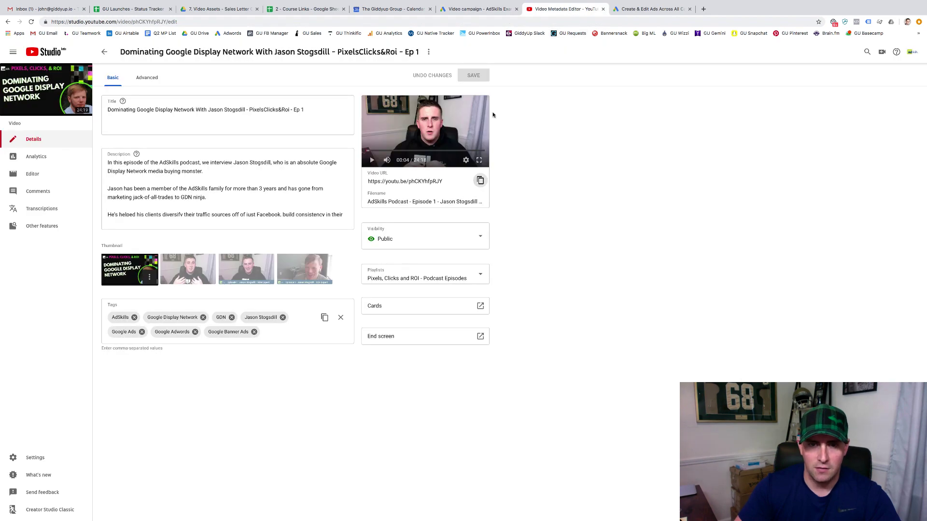
- Use the copied podcast episode link as the ad's video, with final URL adskills.com
click(481, 180)
click(480, 9)
text(https://youtu.be/phCKYhfpRJY)
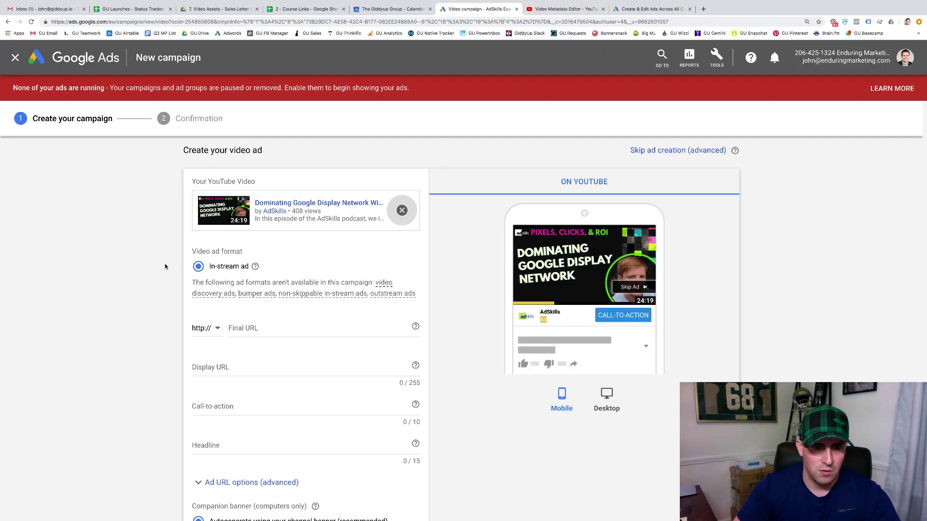
scroll(165, 265, down, 2)
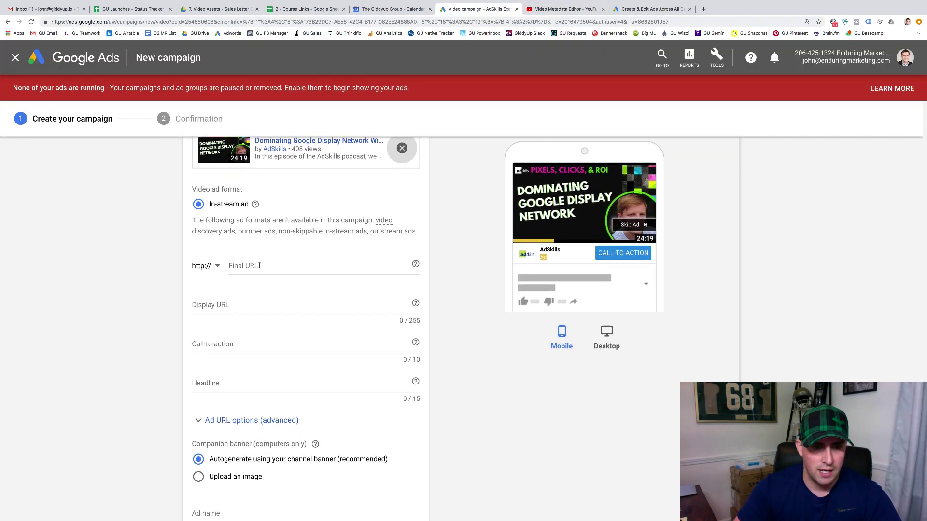
click(259, 266)
text(adskills.com)
key(Tab)
- Set both the call-to-action and the headline to 'Subscribe'
click(247, 339)
text(Subscribe)
key(super+a)
key(super+c)
click(244, 381)
key(super+v)
- Name the ad 'Episode 1' and save the campaign
scroll(167, 384, down, 3)
scroll(167, 384, up, 1)
scroll(223, 346, down, 1)
scroll(222, 346, down, 2)
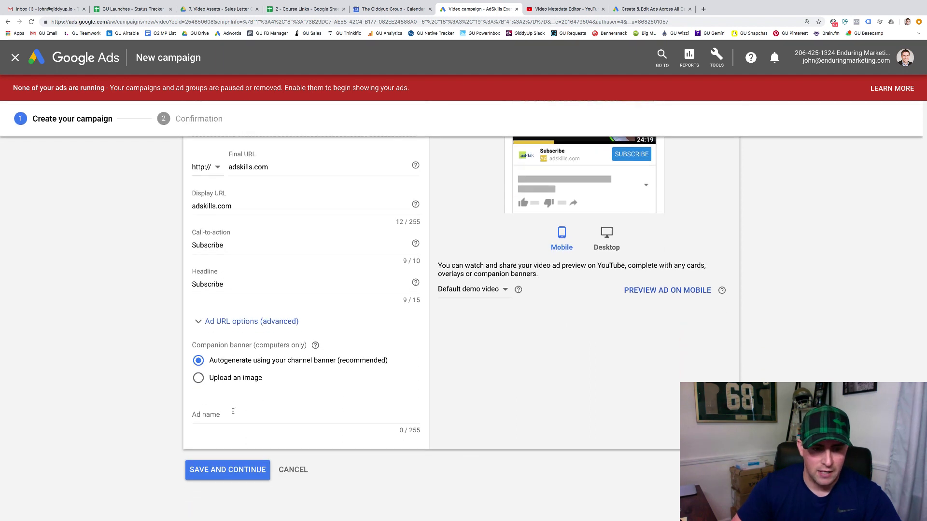
click(232, 412)
text(Epi)
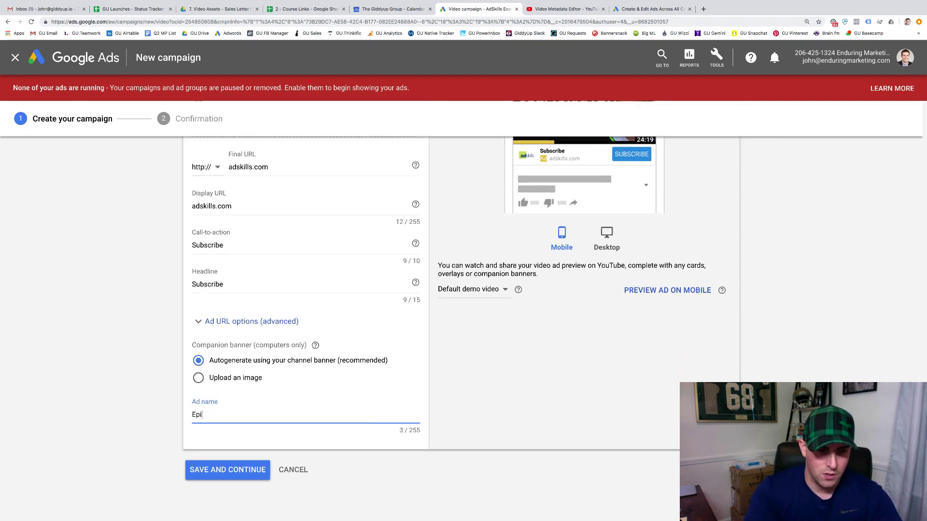
text(sode 1)
click(235, 463)
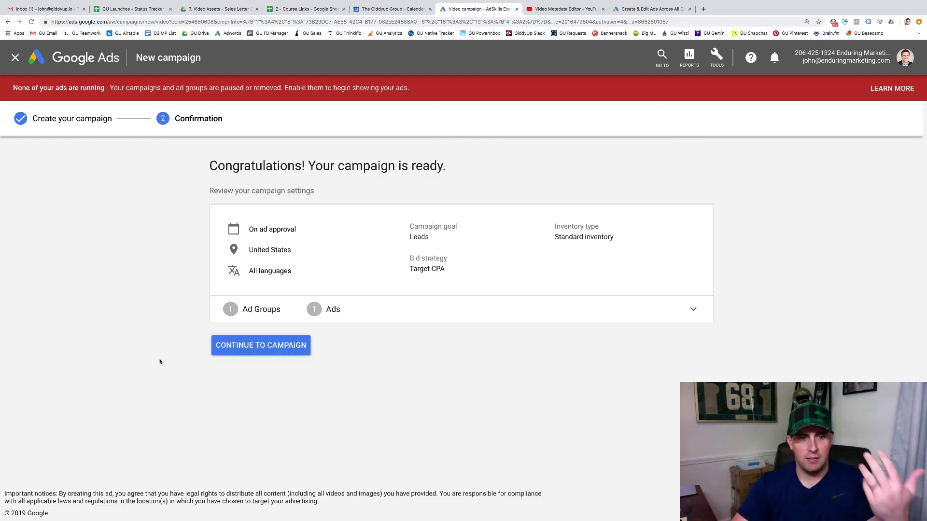
- Open the new campaign, go back to All campaigns, and switch to Google Ads Editor
click(255, 340)
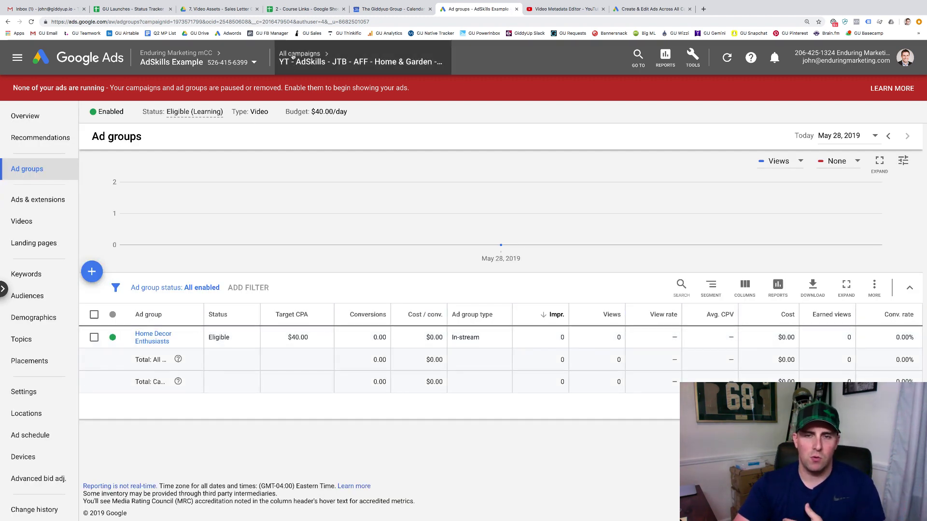
mouse_move(292, 57)
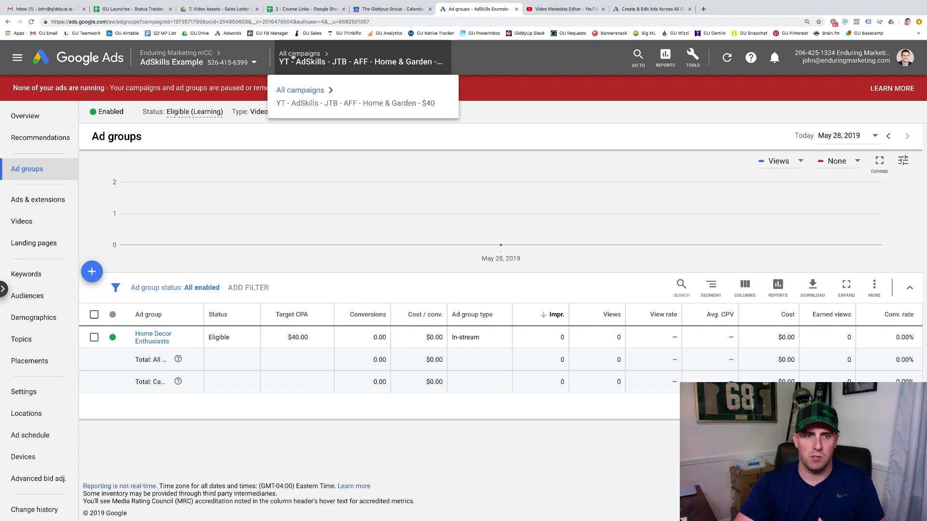
click(299, 90)
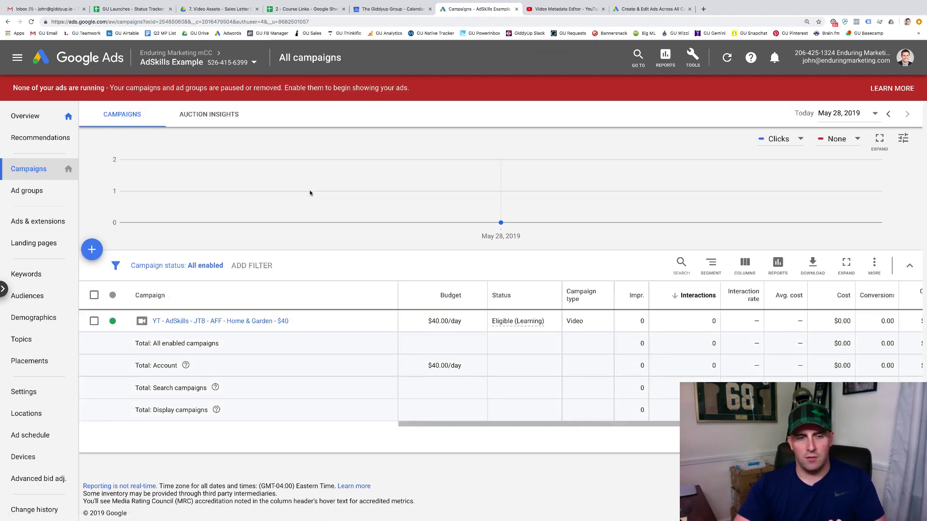
key(ctrl+Left)
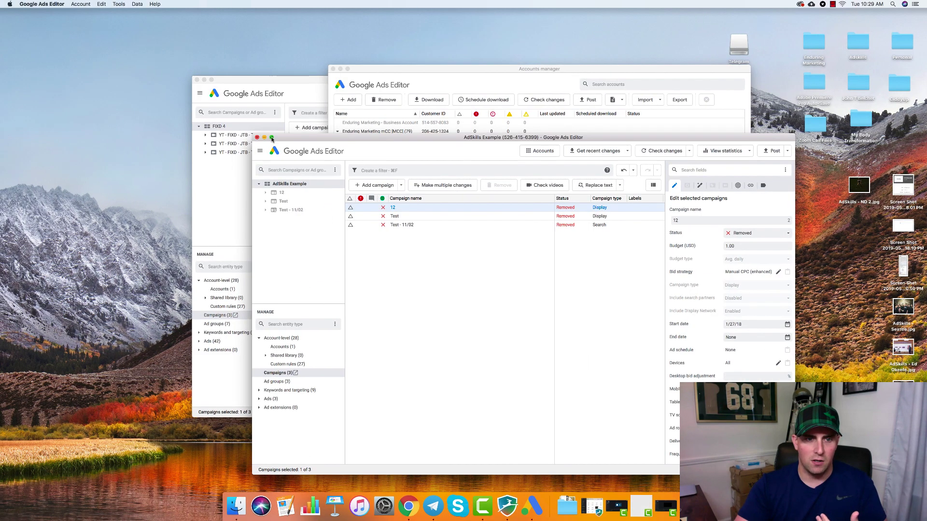
- Maximize the editor, open AdSkills Example, and get Basic recent changes for all campaigns
click(272, 138)
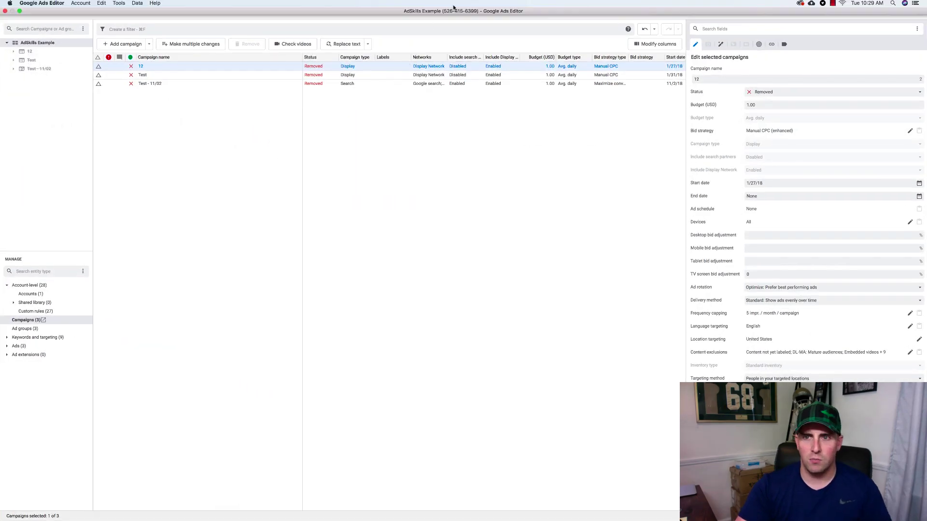
click(657, 12)
double_click(379, 140)
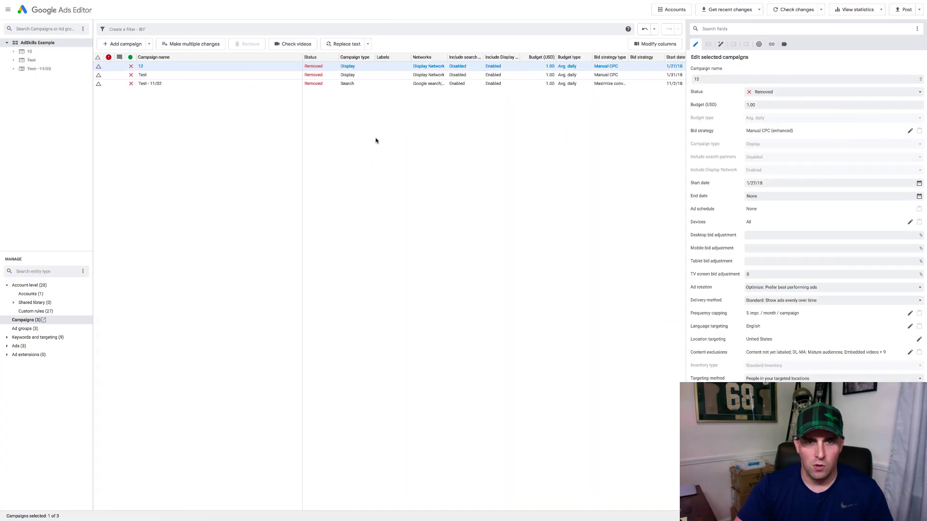
click(700, 13)
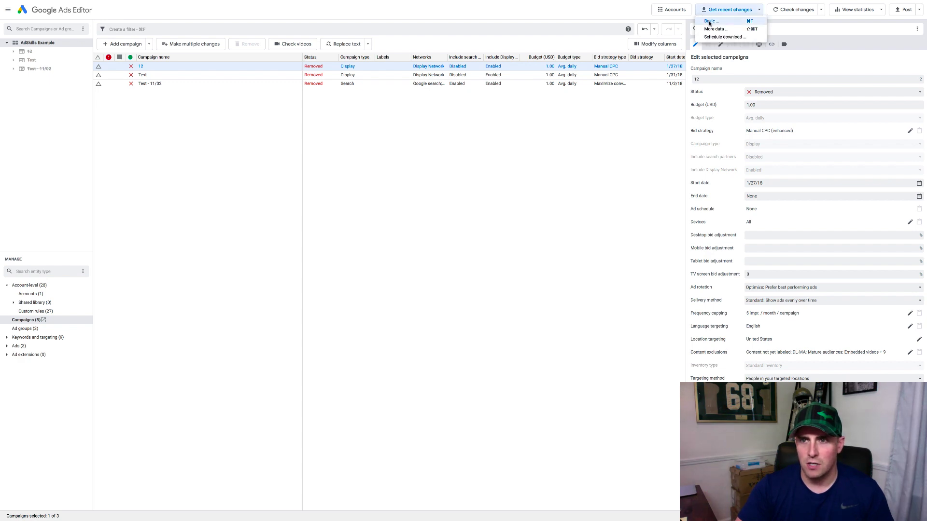
click(709, 23)
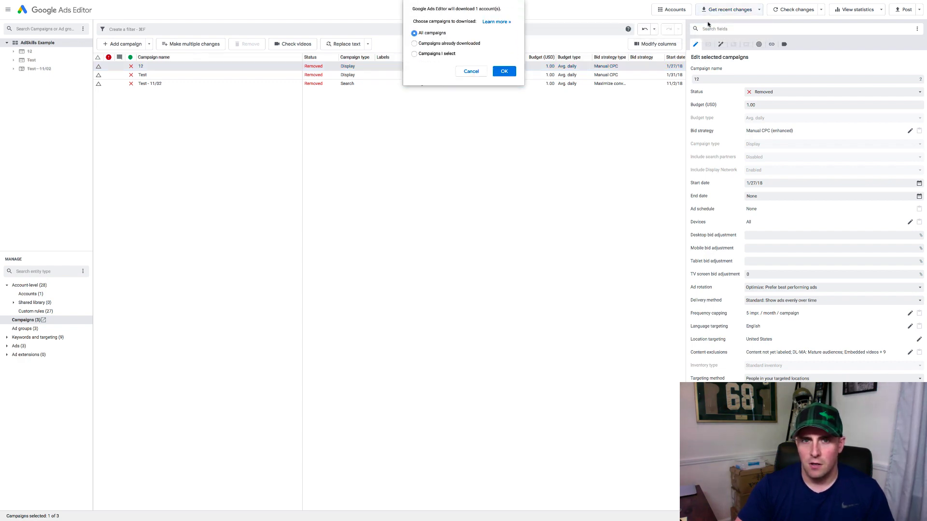
click(504, 71)
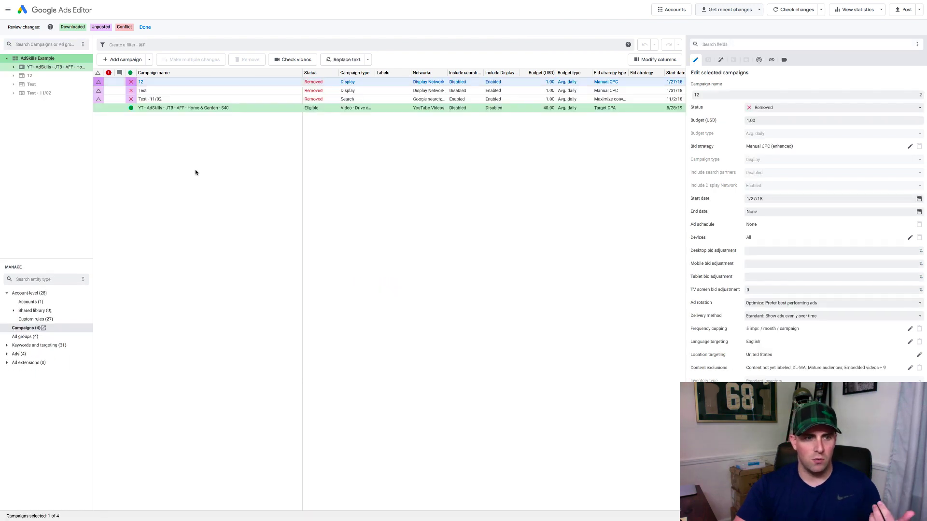
- Select the YT Home & Garden campaign and scope the account tree to it
click(193, 108)
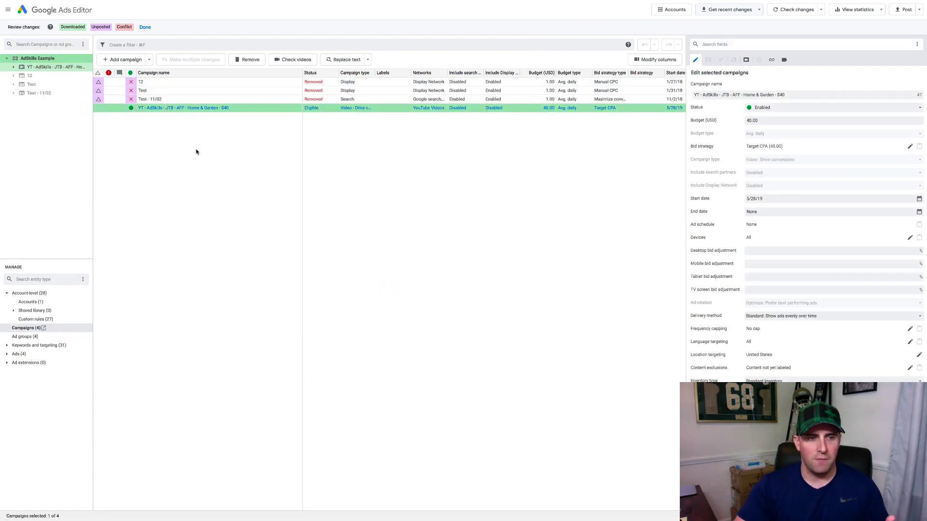
double_click(213, 108)
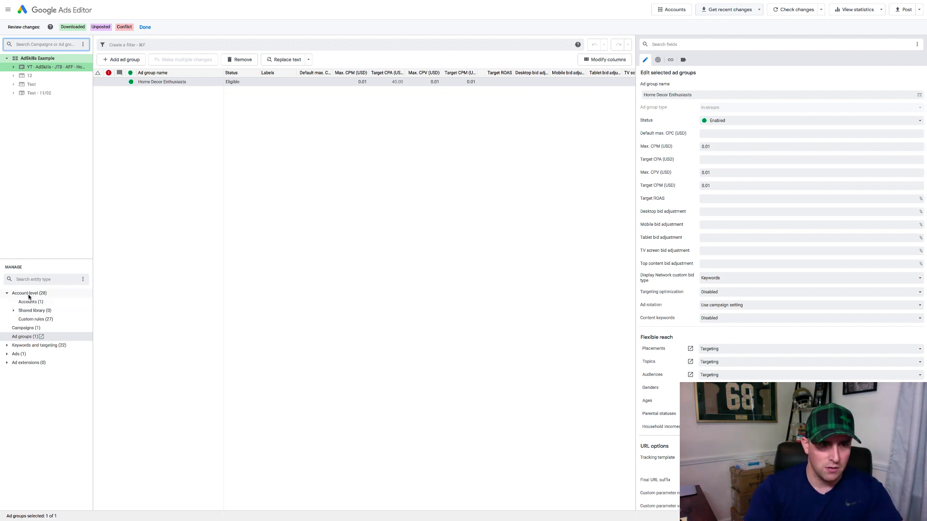
click(77, 228)
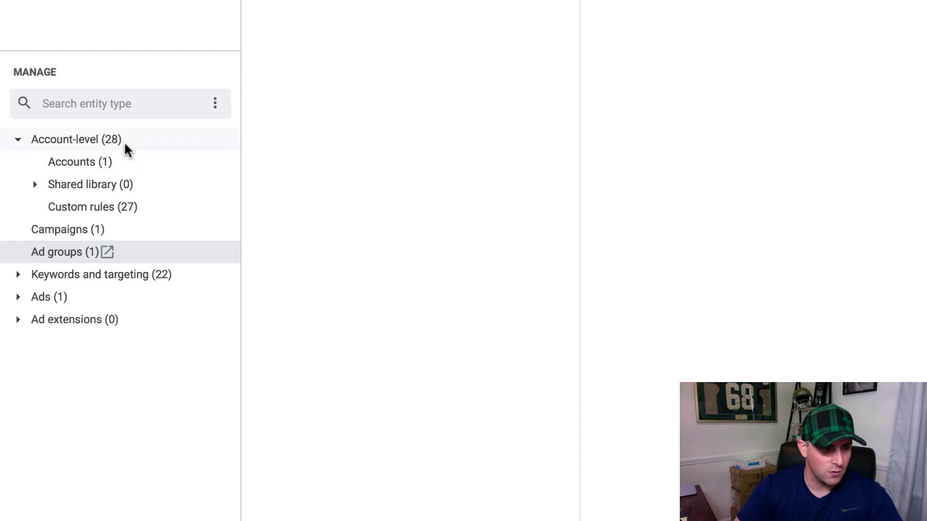
click(23, 137)
click(23, 137)
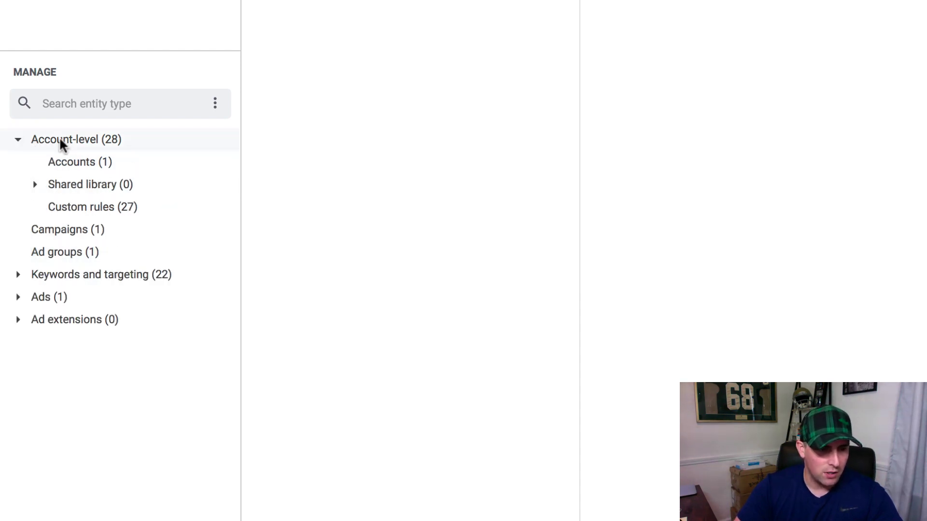
click(76, 186)
click(44, 187)
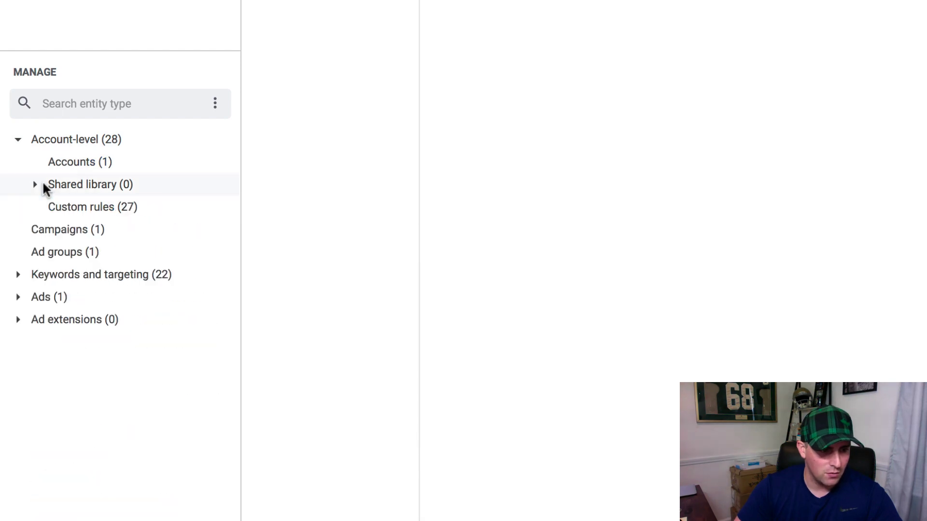
click(76, 208)
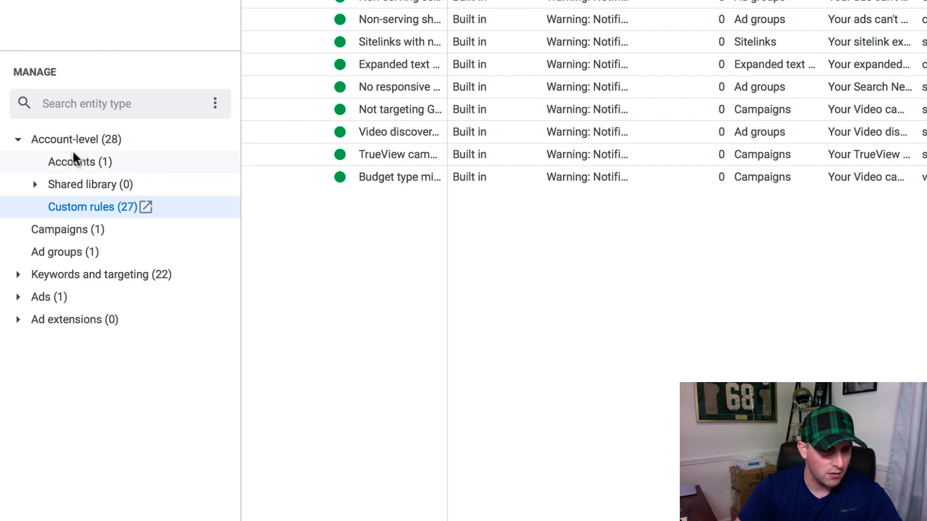
- Show the campaign and its ad groups, and expand Keywords and targeting
click(20, 140)
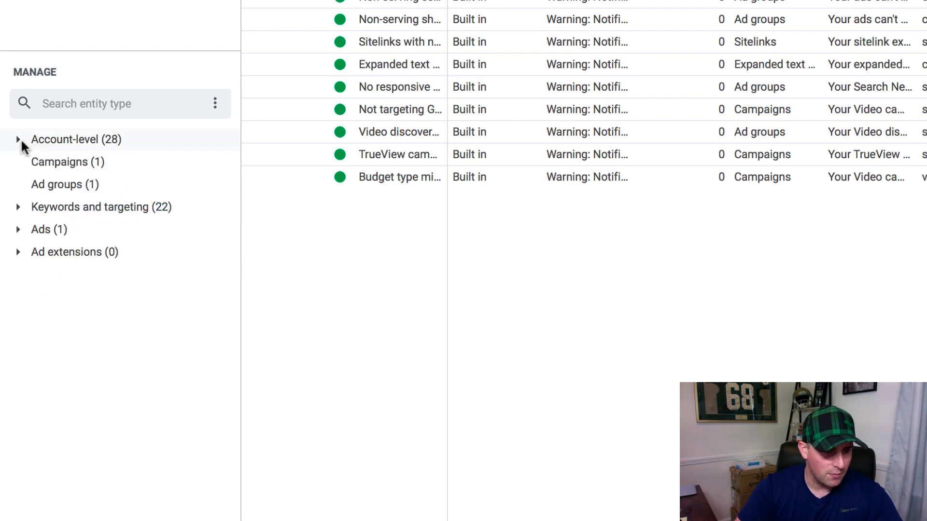
click(39, 161)
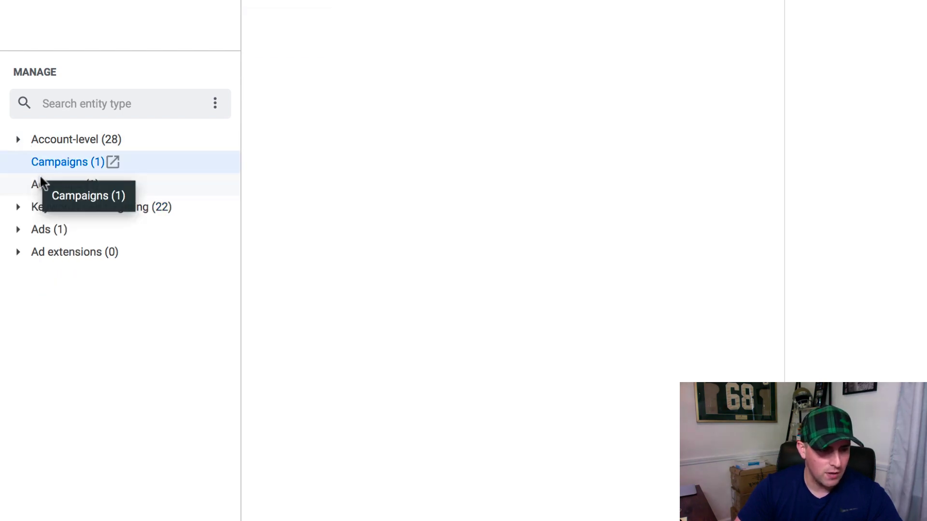
click(39, 184)
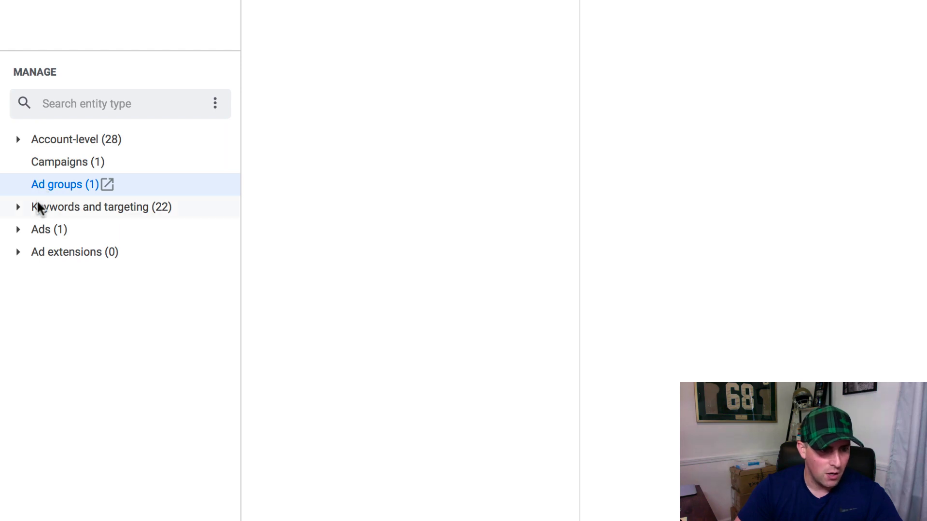
click(37, 200)
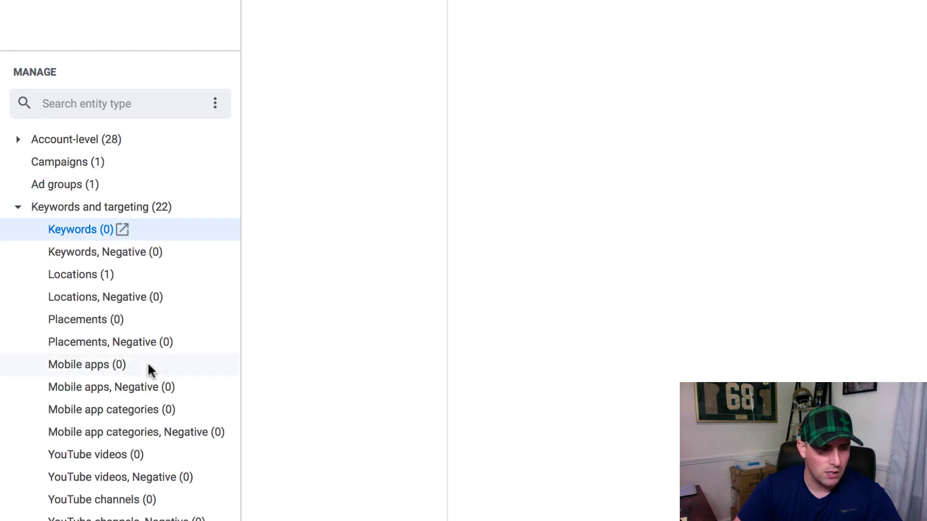
scroll(147, 362, down, 3)
scroll(146, 363, down, 4)
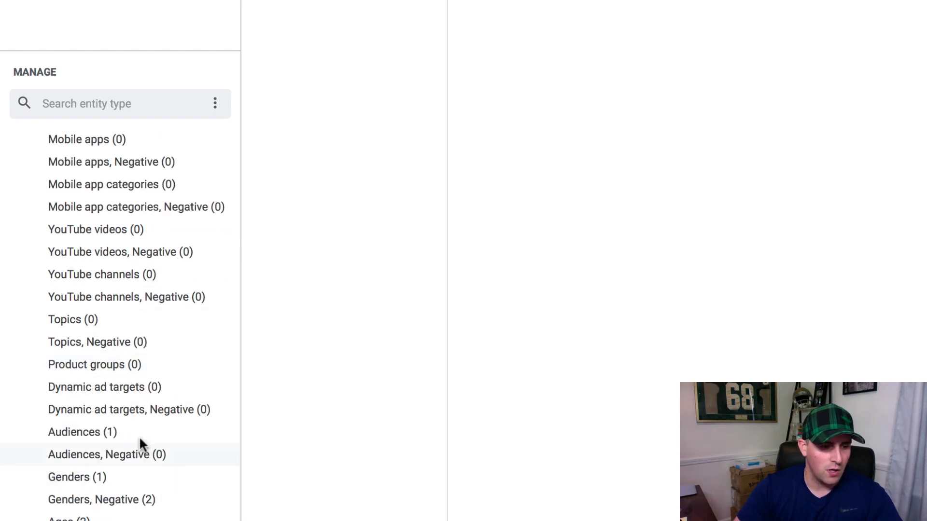
scroll(139, 432, up, 1)
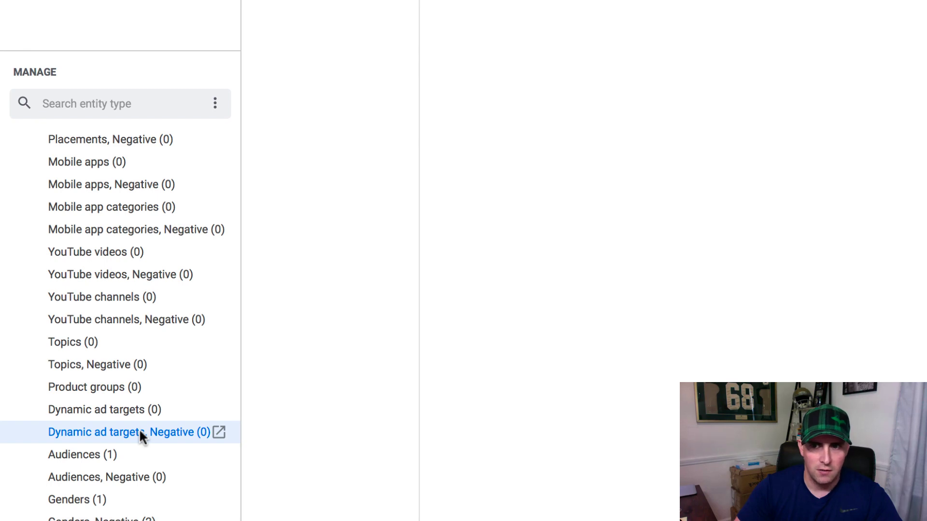
- Review audiences, genders (Male only) and ages (25-34, 35-44; five ranges excluded)
click(112, 453)
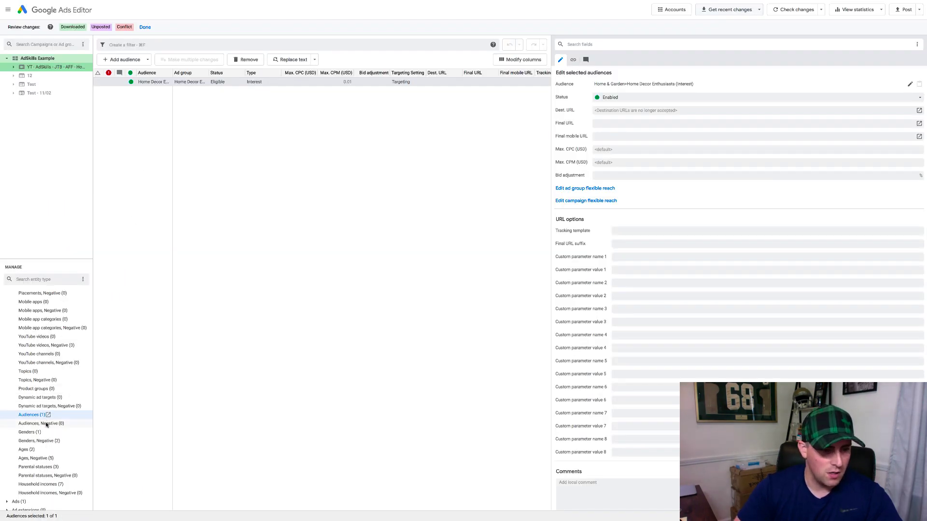
click(34, 432)
click(33, 442)
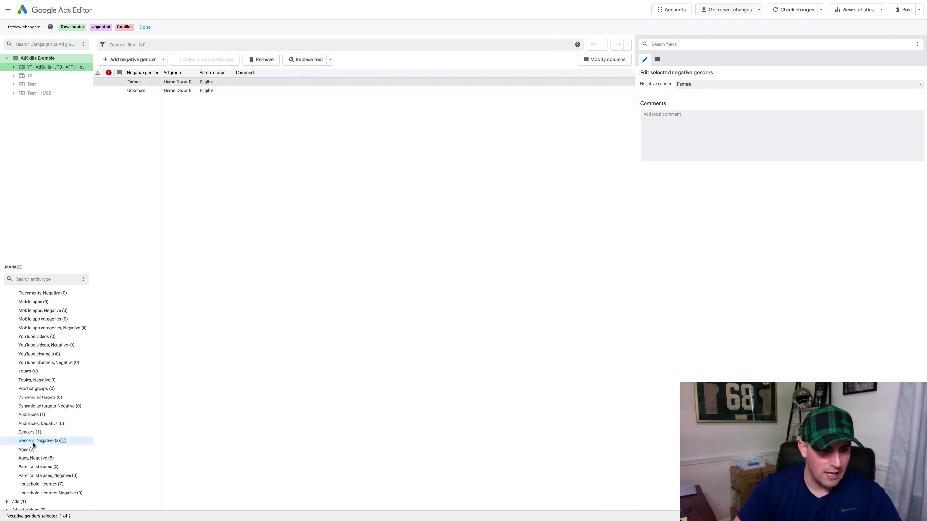
click(32, 433)
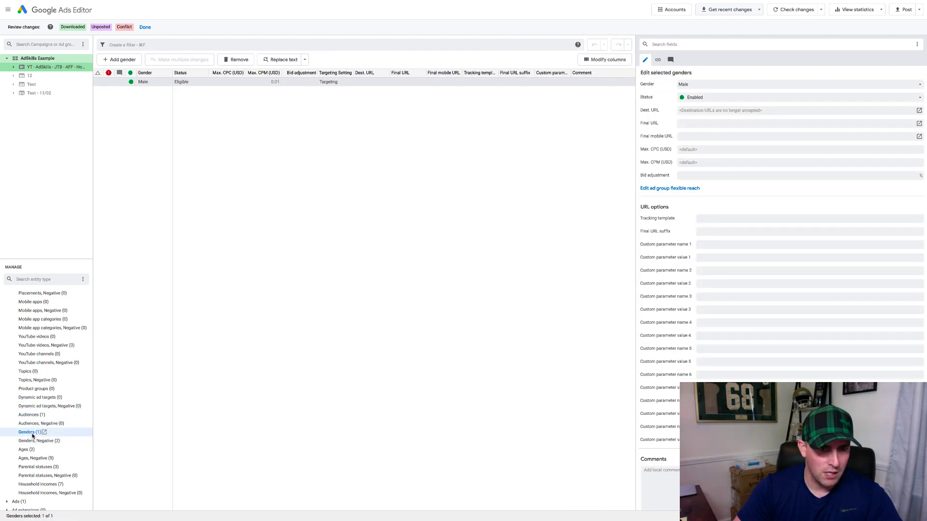
click(33, 440)
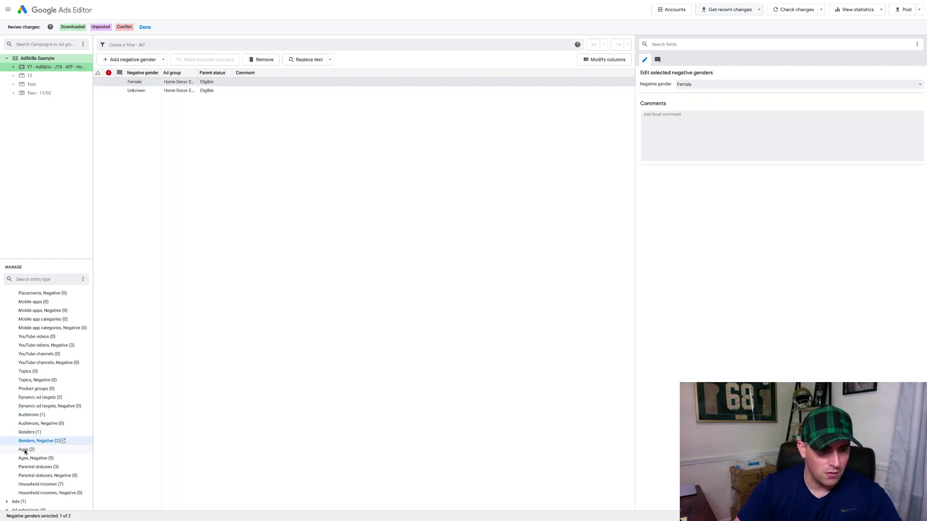
click(25, 450)
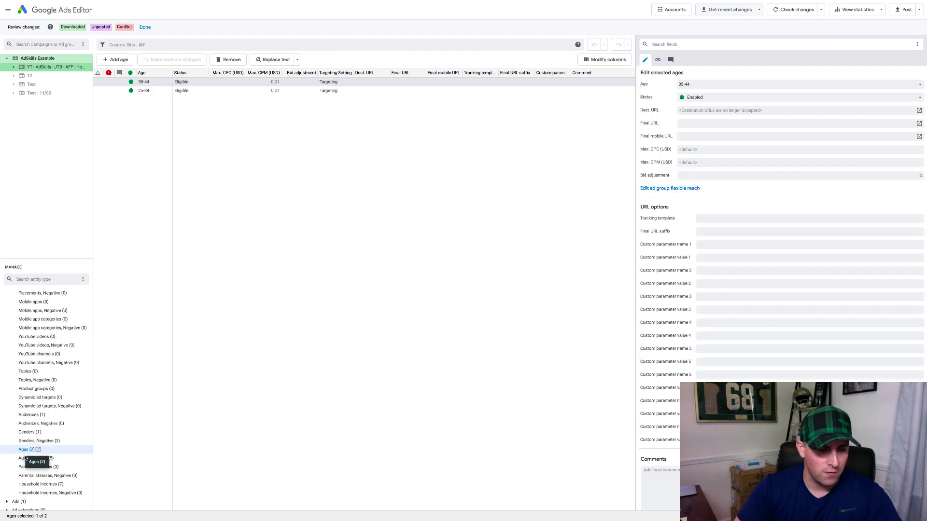
click(25, 459)
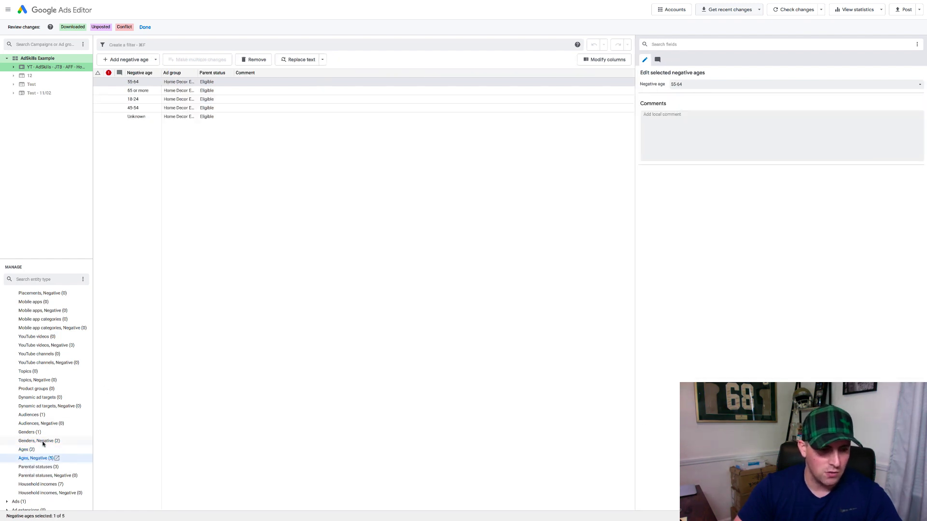
- Check the TrueView in-stream video ad, then collapse the targeting and ad categories
scroll(42, 441, down, 1)
click(19, 492)
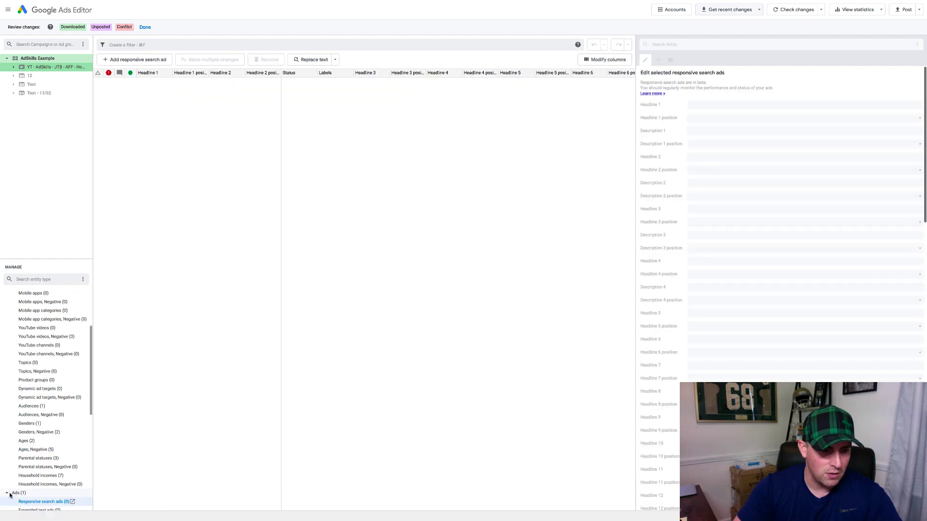
scroll(35, 477, down, 3)
scroll(34, 477, down, 5)
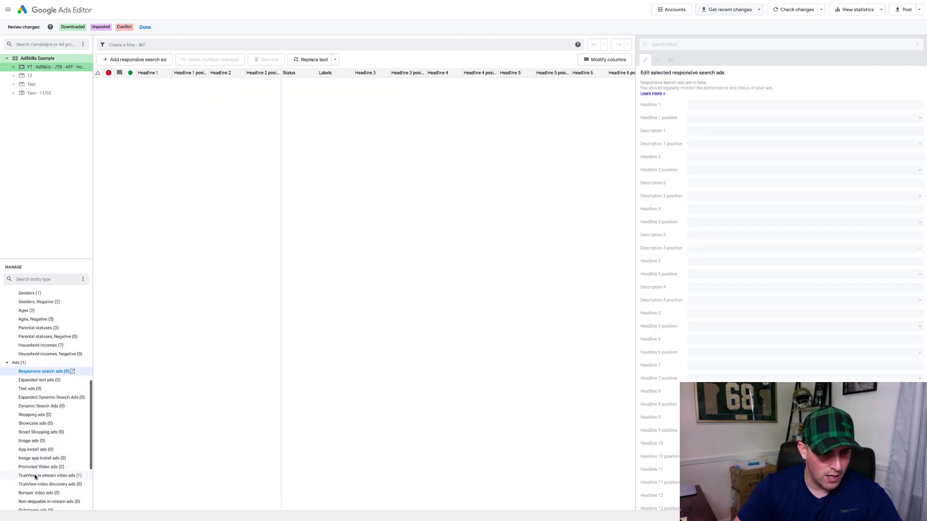
click(40, 415)
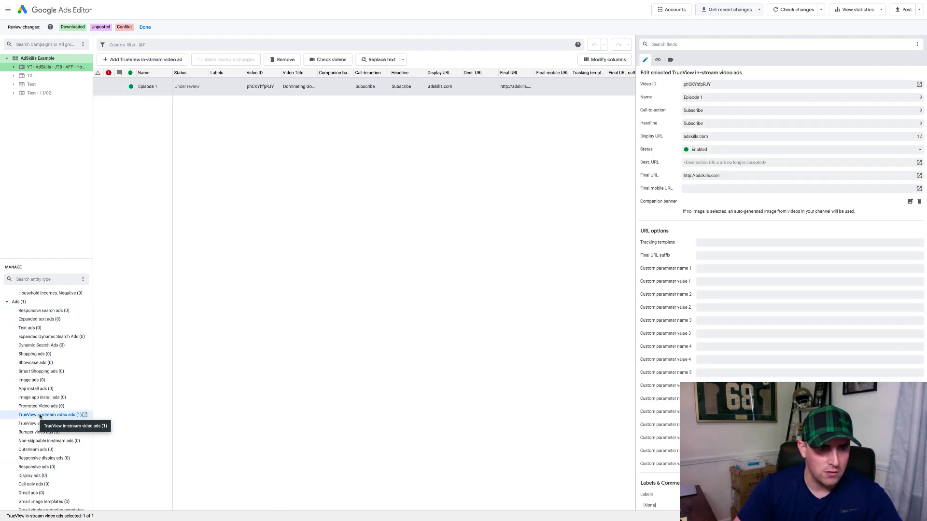
scroll(40, 415, up, 10)
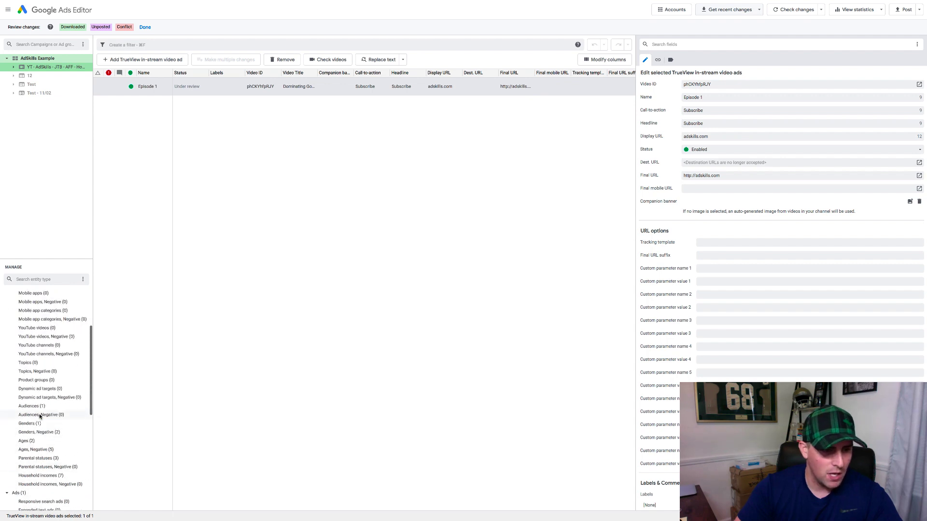
click(9, 319)
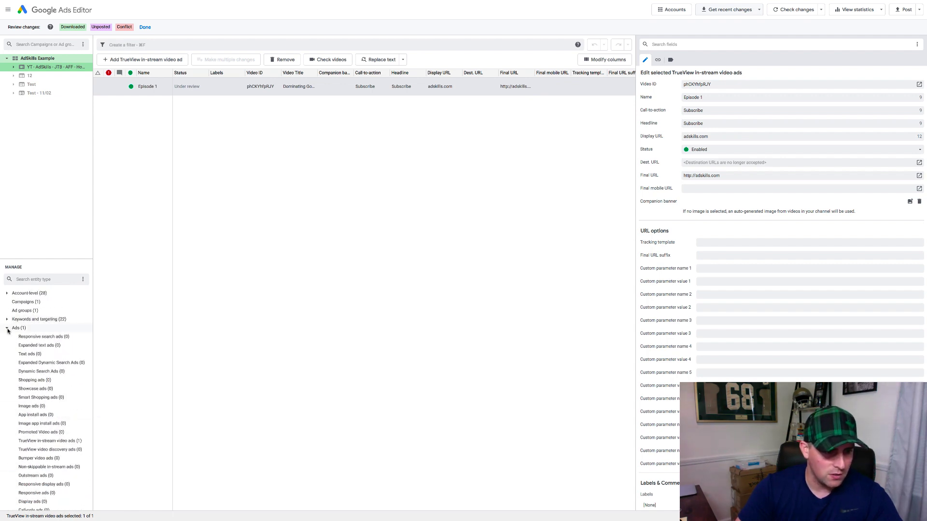
click(8, 328)
- Select the Home Decor Enthusiasts ad group in the Home & Garden campaign's ad groups
click(23, 302)
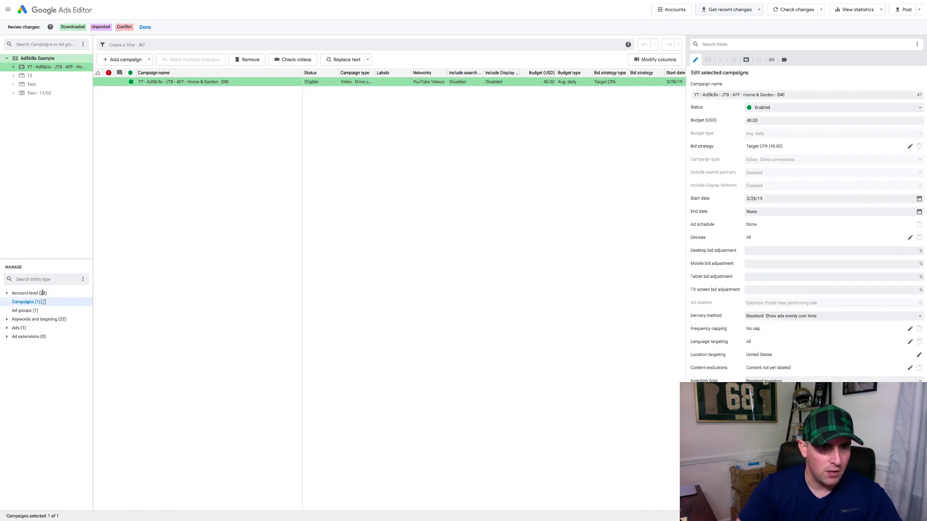
click(30, 76)
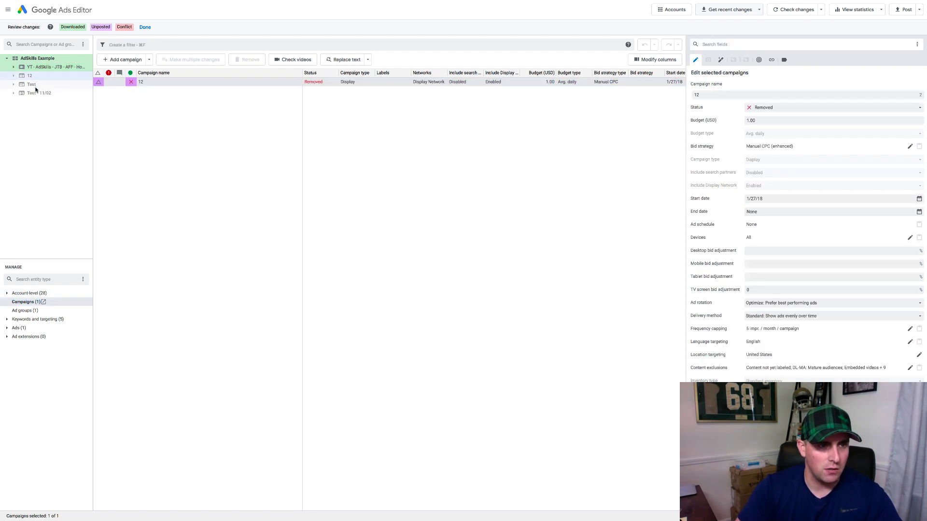
click(38, 67)
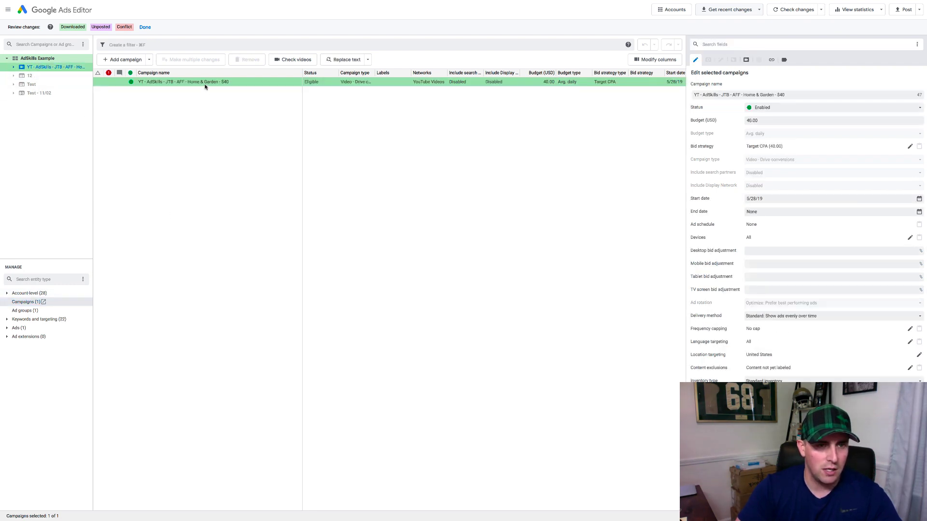
click(141, 301)
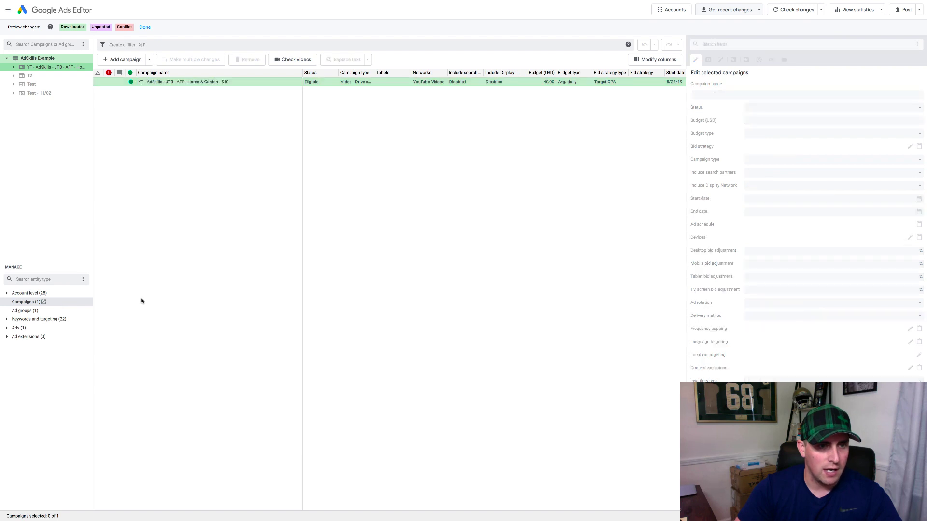
click(25, 310)
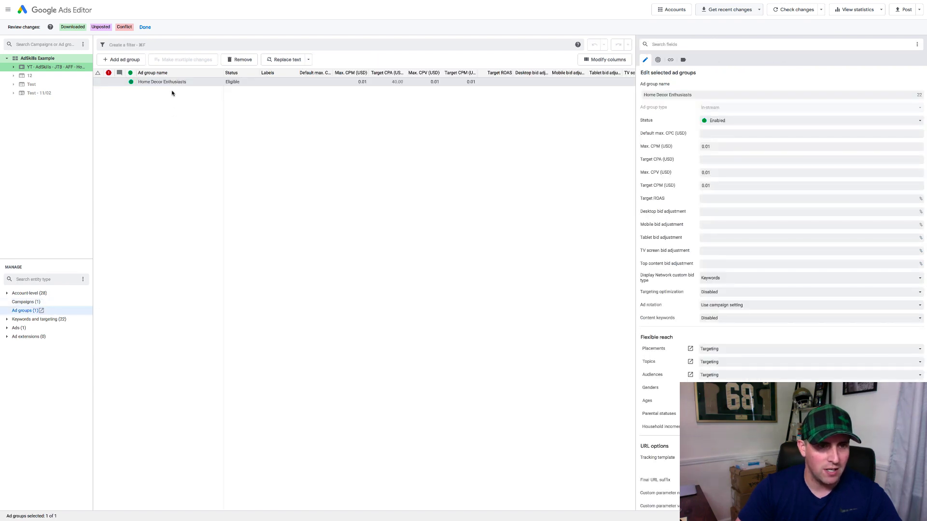
click(169, 113)
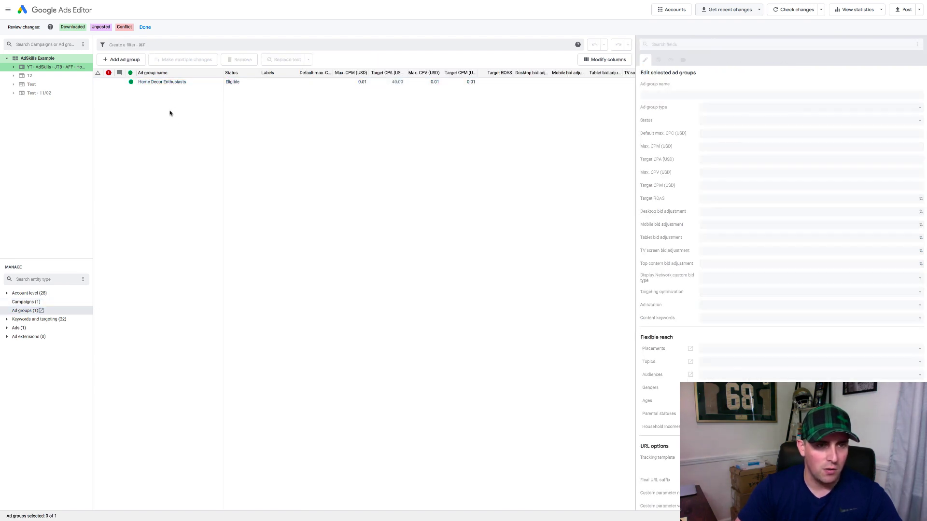
click(143, 84)
- Paste a copy of the ad group and rename the copy to Do It Yourselfers
key(super+v)
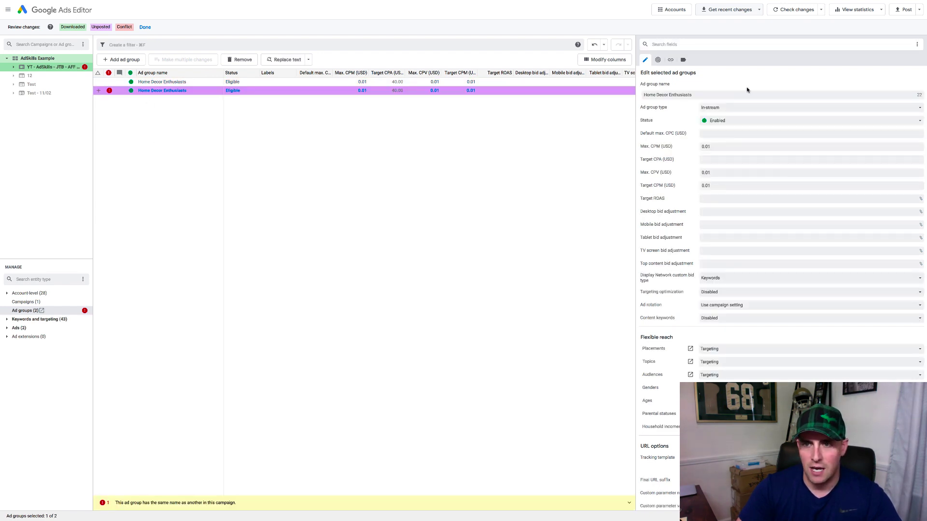
triple_click(700, 94)
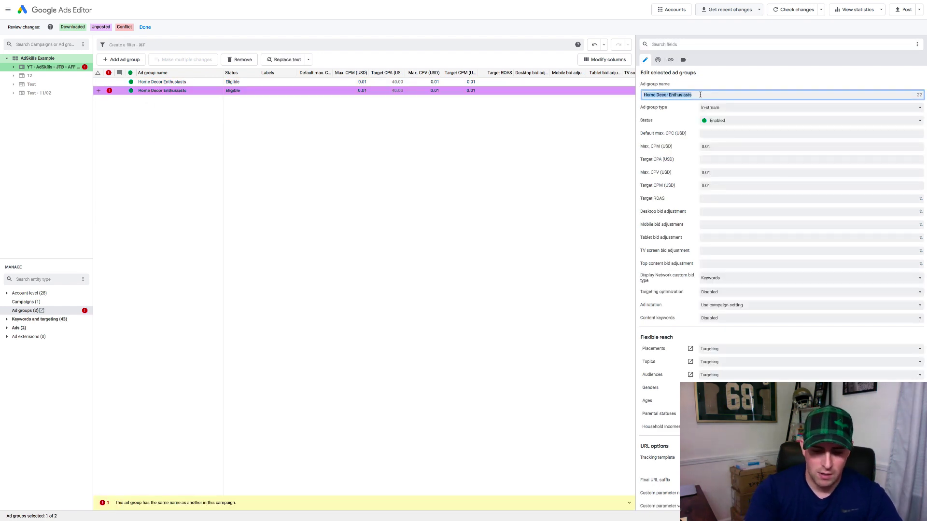
text(Do It Yourselfers)
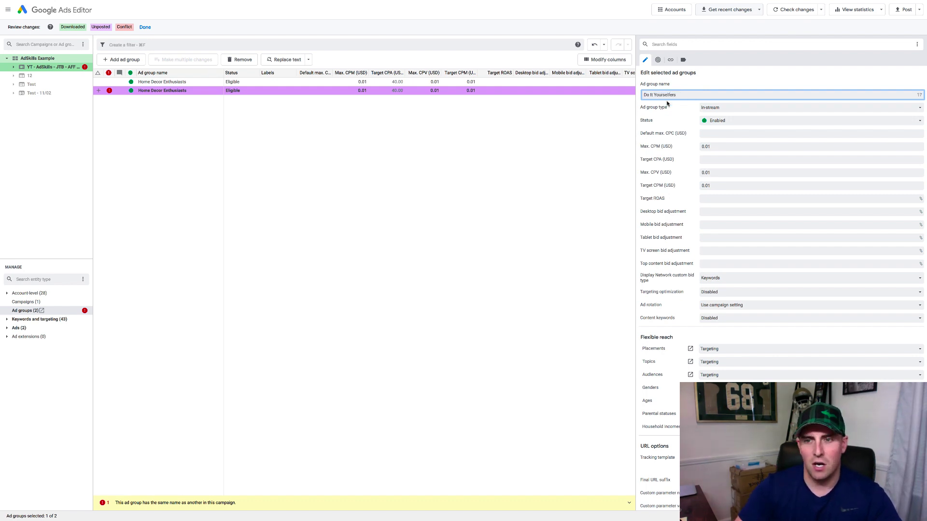
click(539, 141)
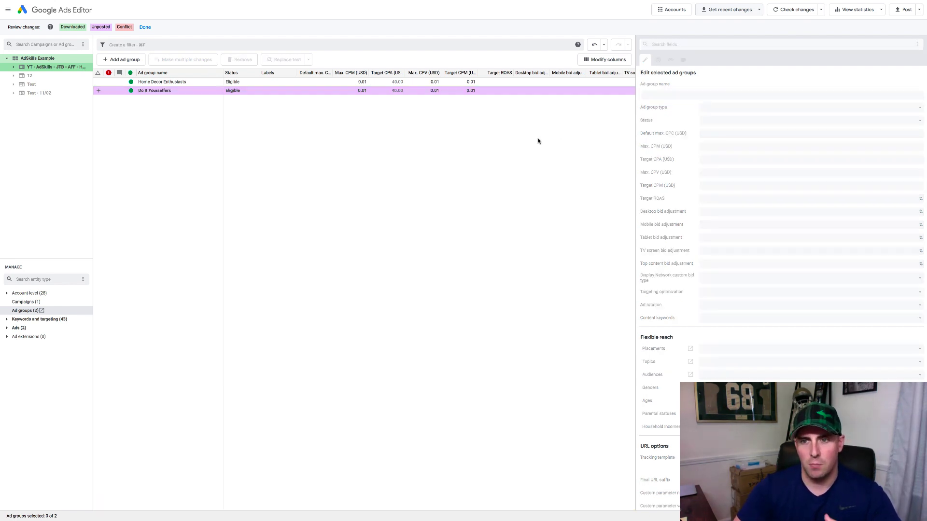
click(175, 92)
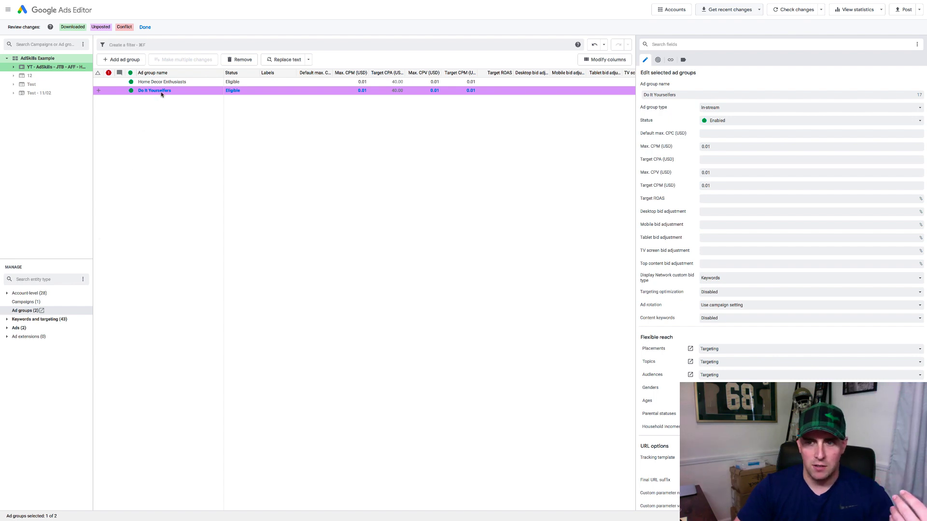
- In Audiences, replace the Do It Yourselfers row's audience with the Do-It-Yourselfers interest audience
click(34, 320)
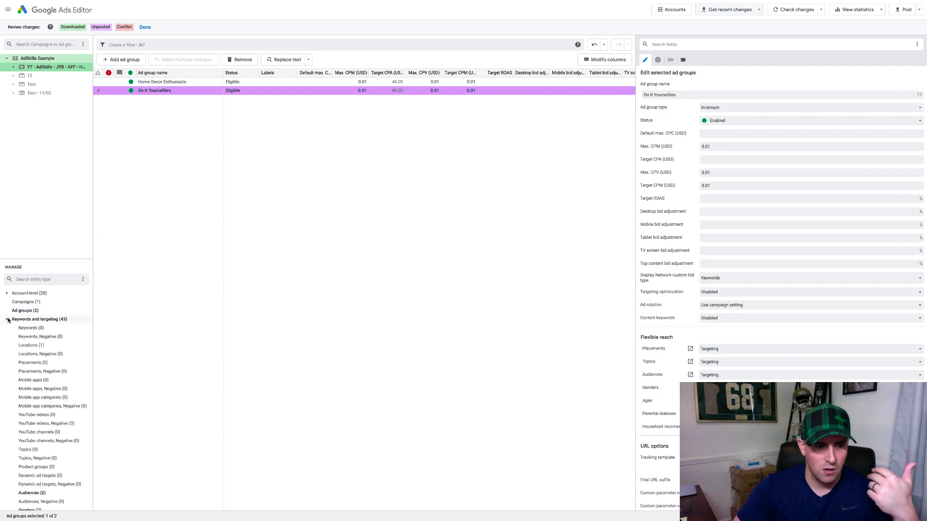
scroll(29, 381, down, 4)
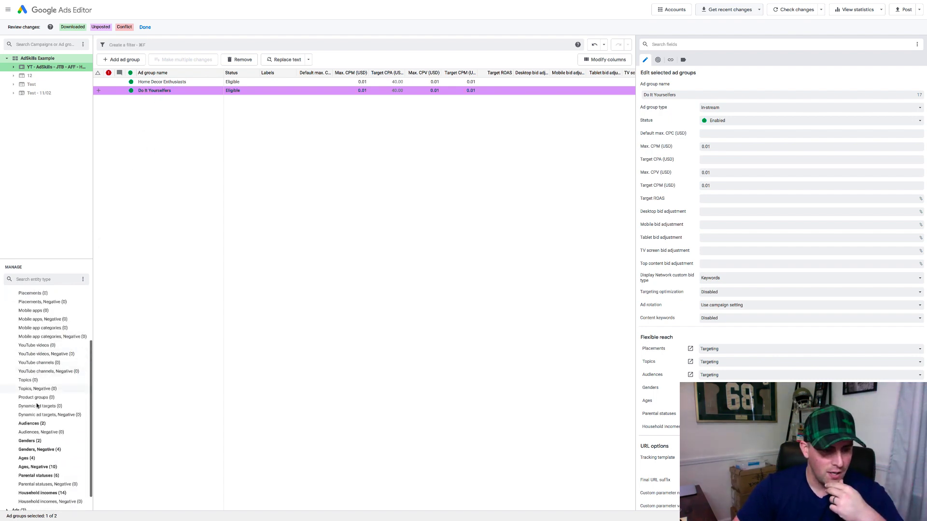
click(38, 424)
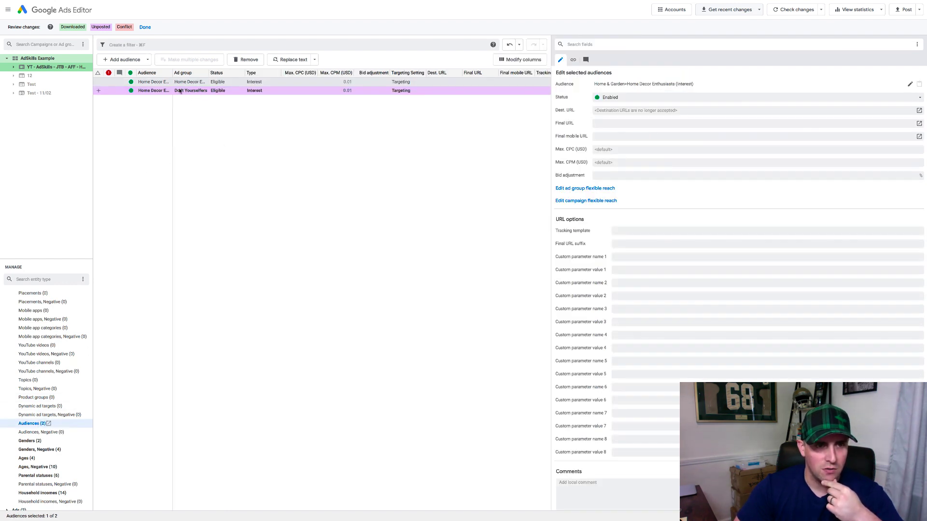
click(157, 93)
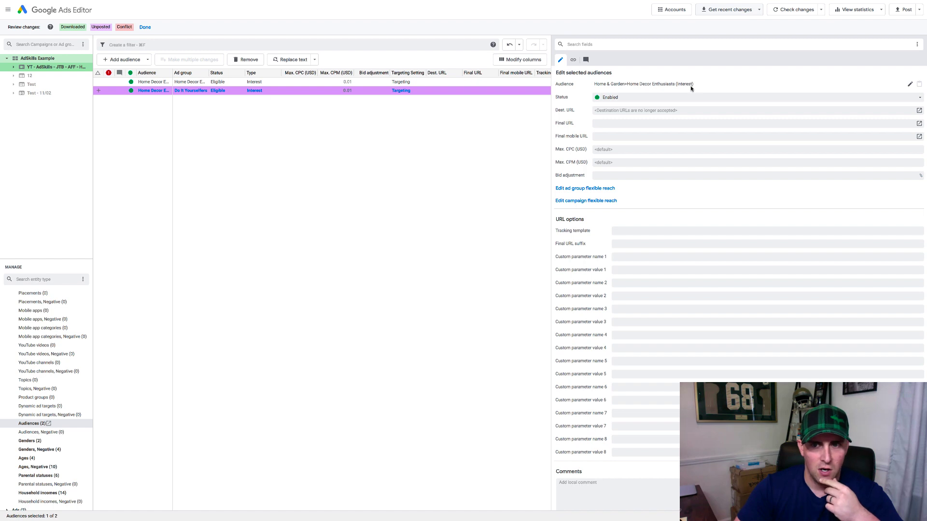
click(909, 85)
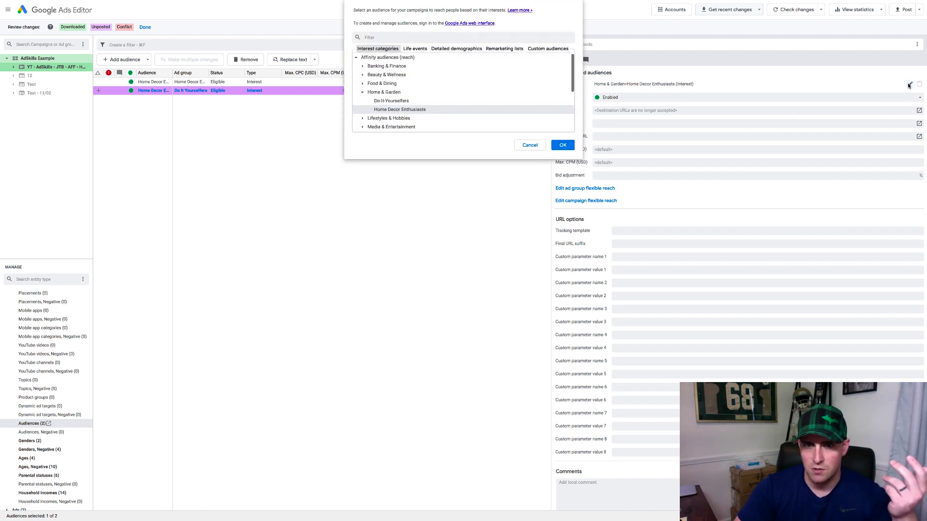
click(389, 102)
click(561, 145)
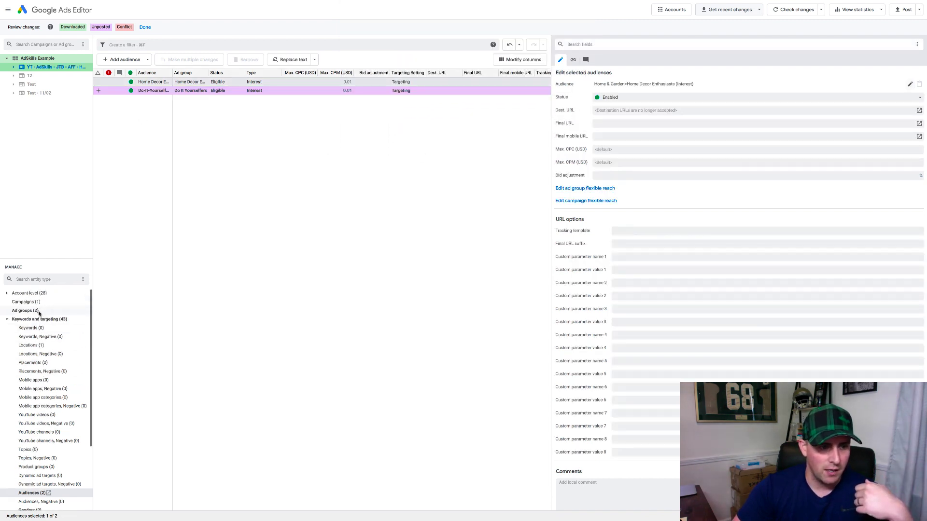
- Review the two ad groups, keywords and audiences, then return to the campaign list
click(33, 303)
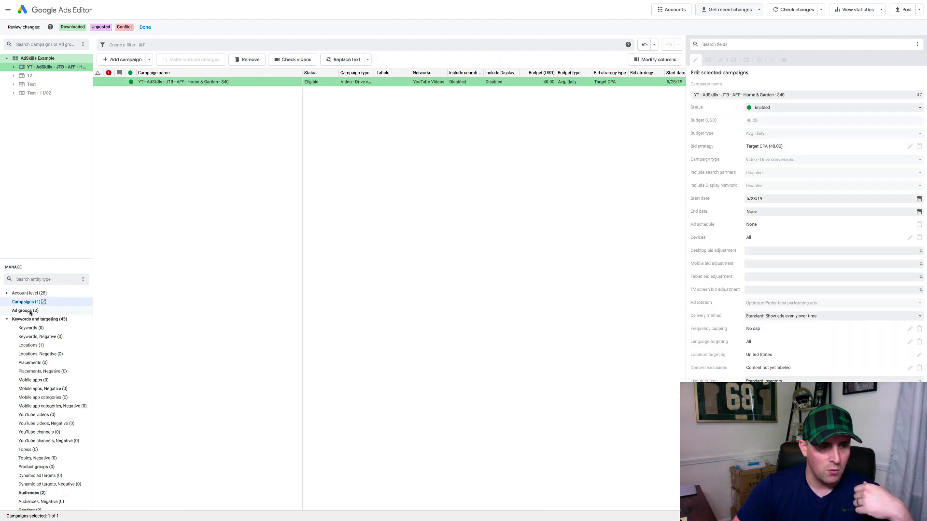
click(25, 311)
click(166, 84)
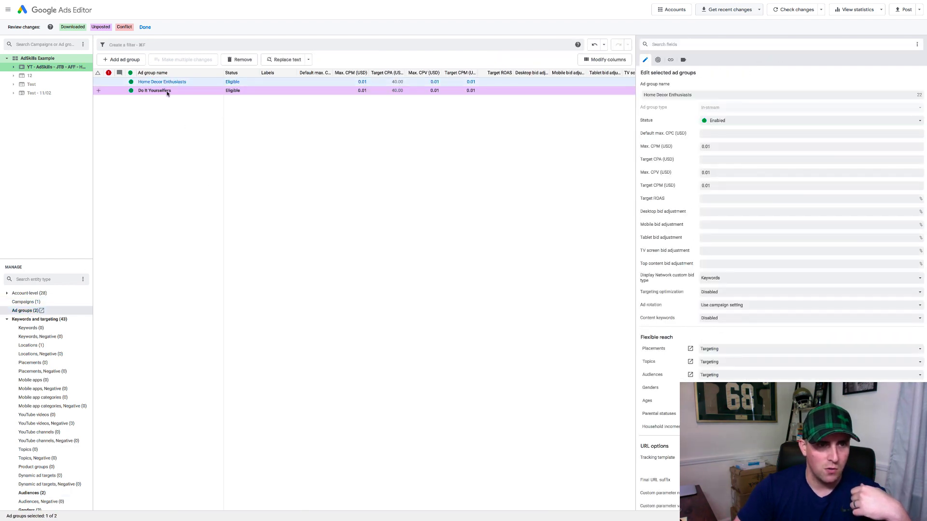
click(30, 328)
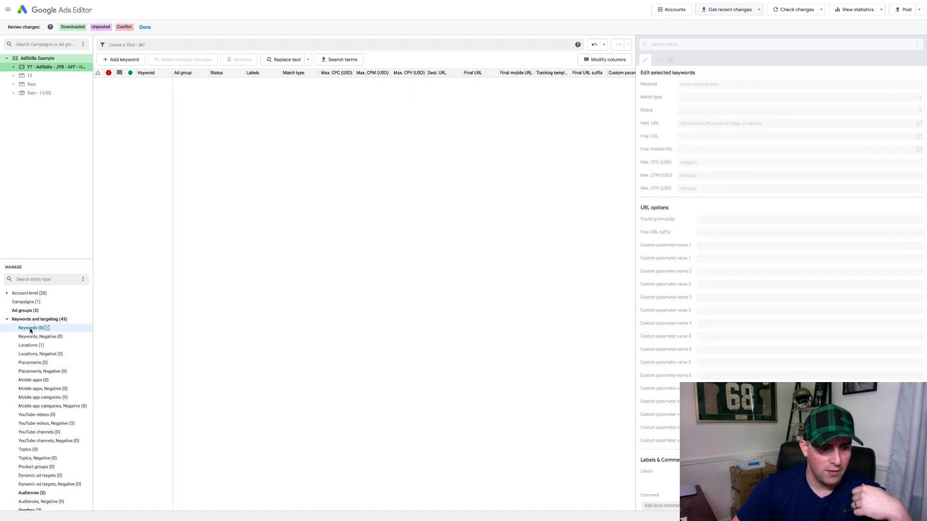
scroll(31, 332, down, 3)
click(30, 415)
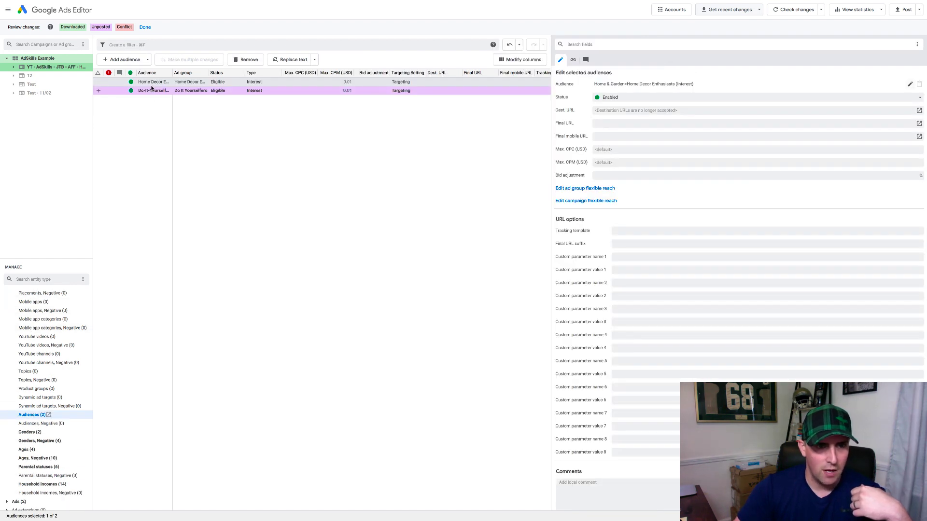
scroll(27, 304, up, 3)
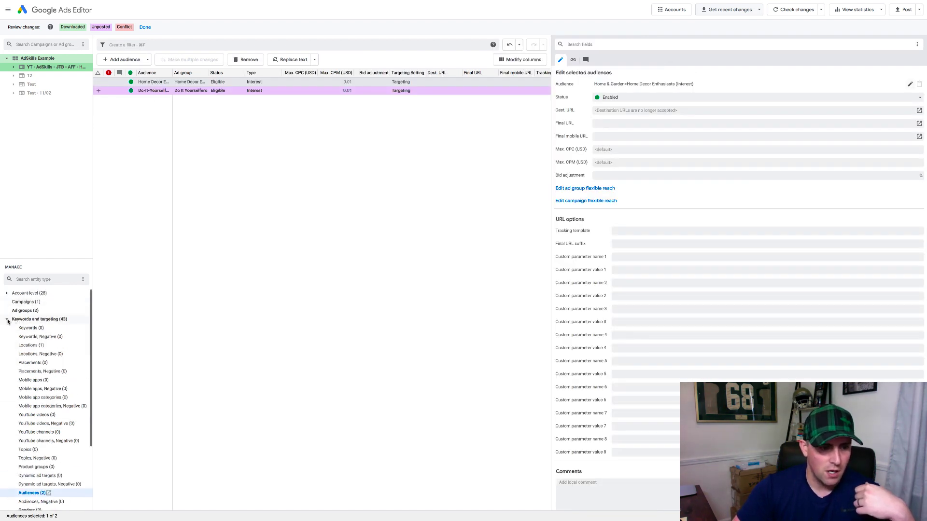
click(7, 320)
click(27, 302)
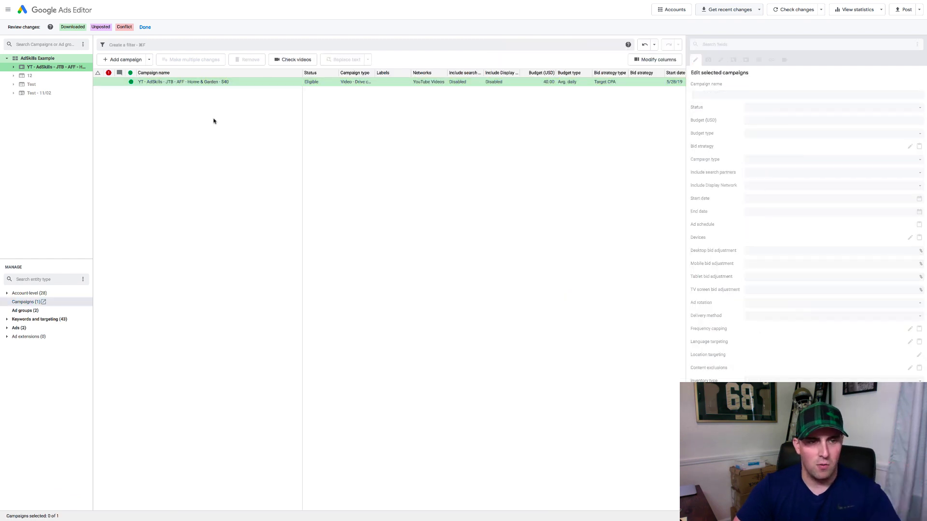
- Copy-paste the Home & Garden $40 campaign and replace 'Home & Garden' with 'Travel' in the copy's name
click(204, 85)
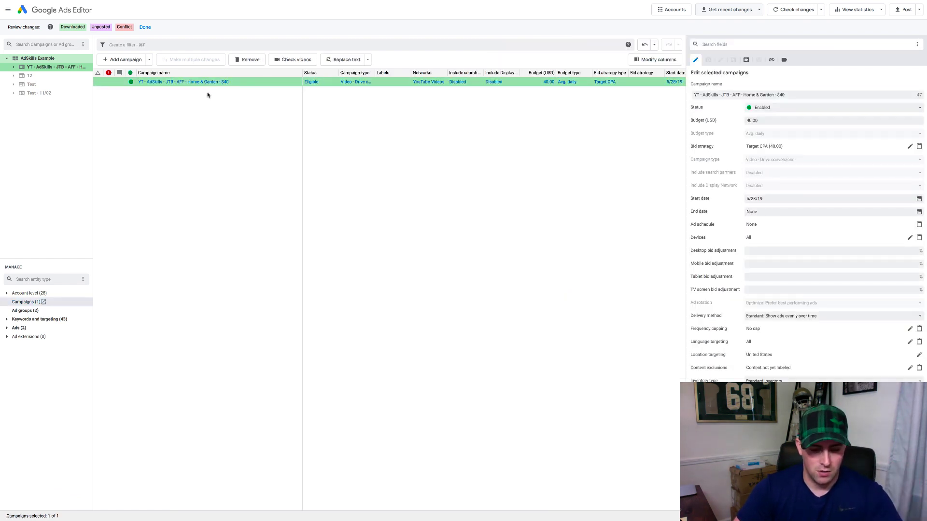
key(super+c)
key(super+v)
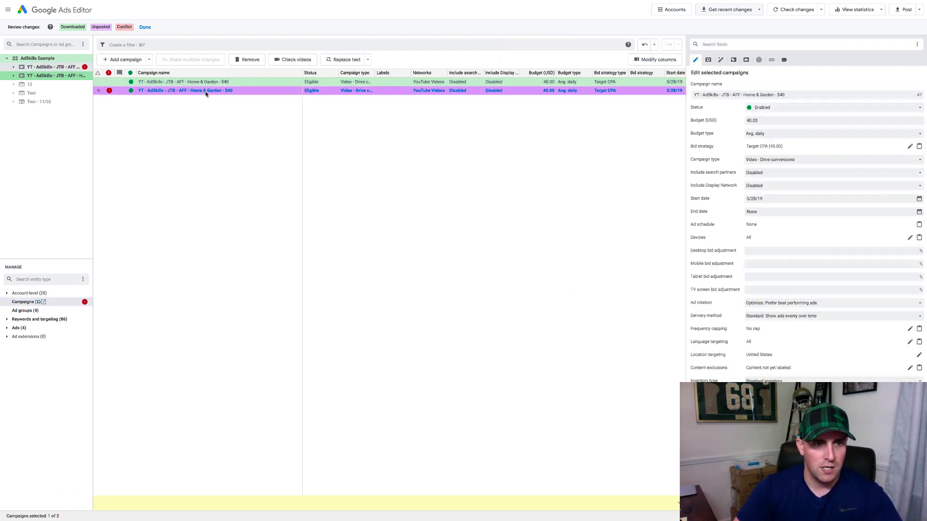
click(893, 94)
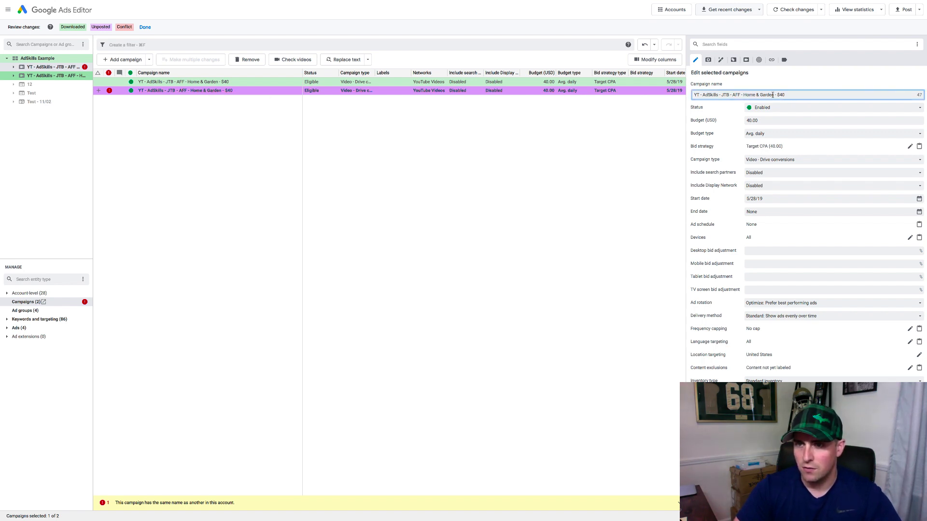
drag(758, 94, 746, 95)
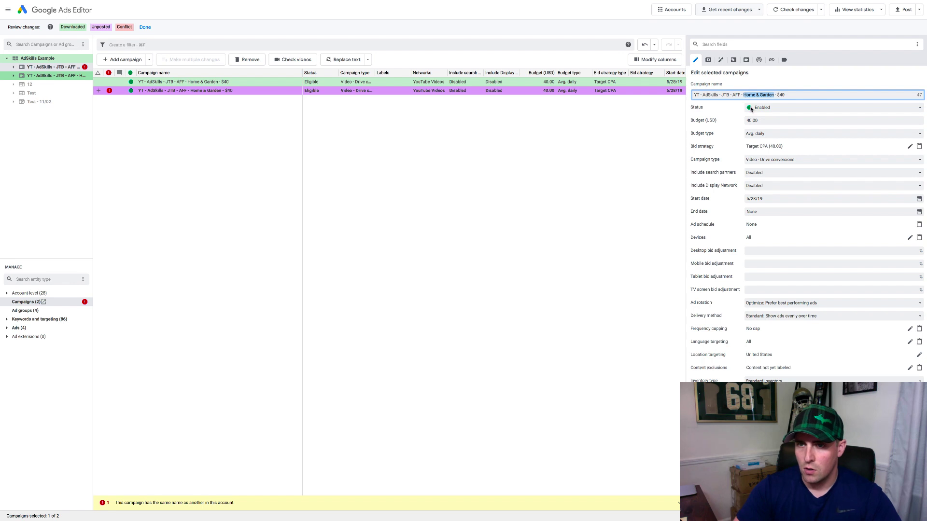
text(Travel)
click(584, 135)
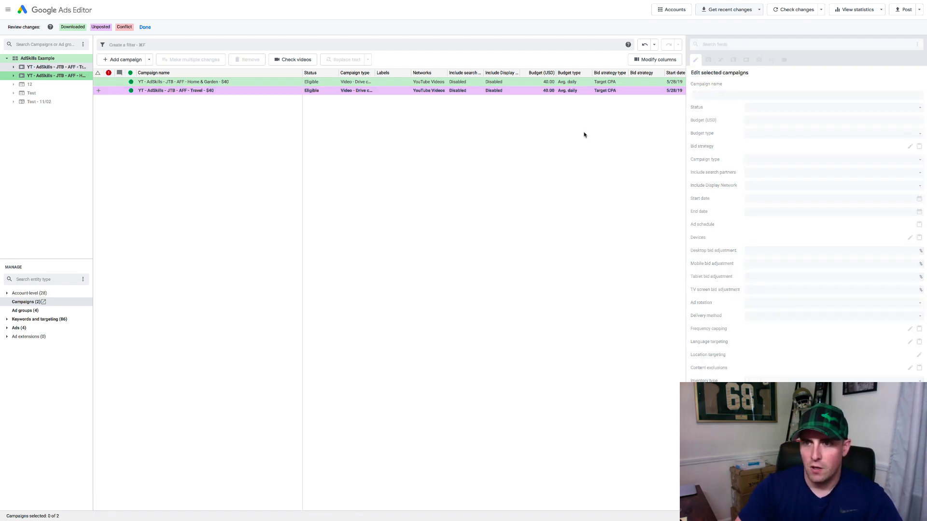
click(197, 92)
- Delete the Do It Yourselfers ad group from the Travel campaign
click(31, 311)
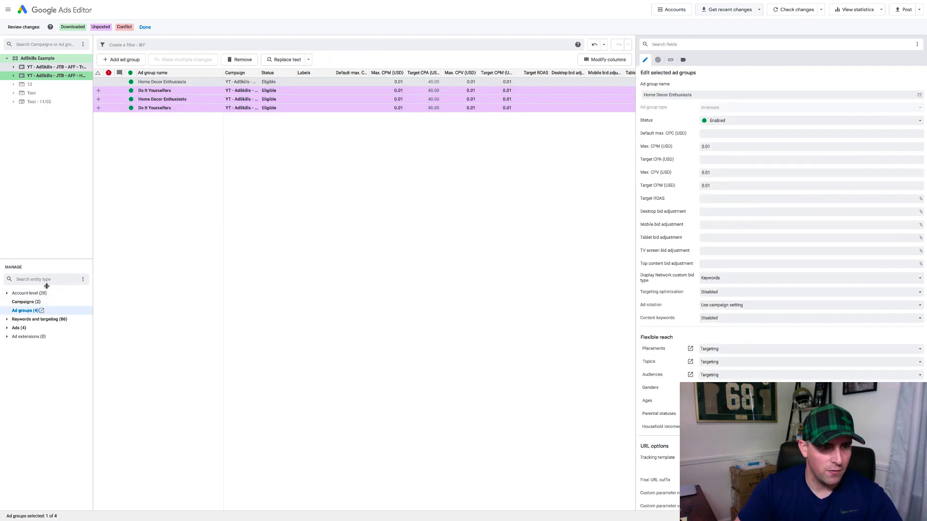
click(158, 132)
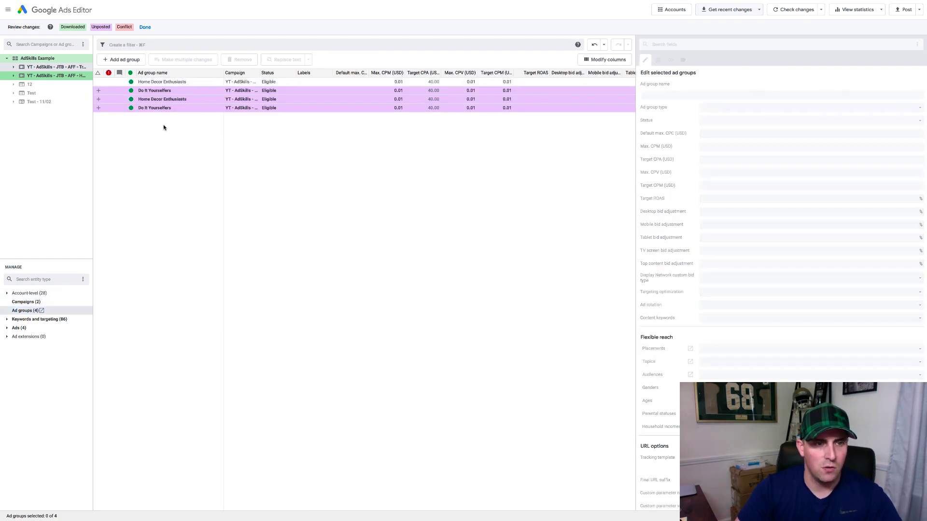
drag(259, 72, 360, 74)
click(298, 91)
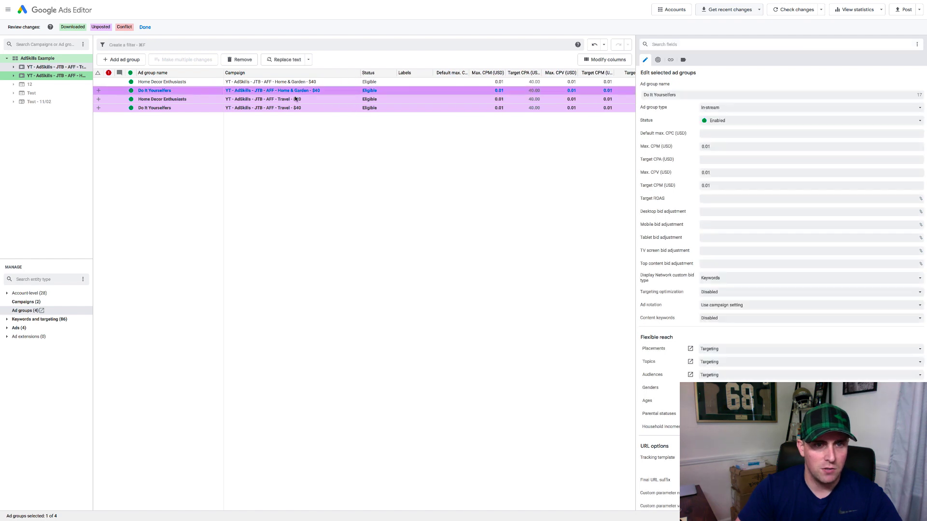
click(290, 99)
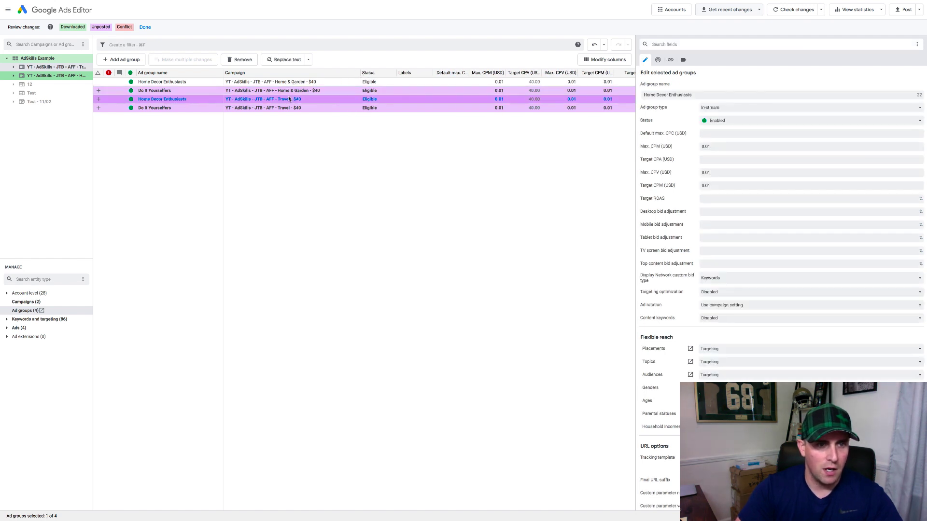
click(208, 108)
key(Delete)
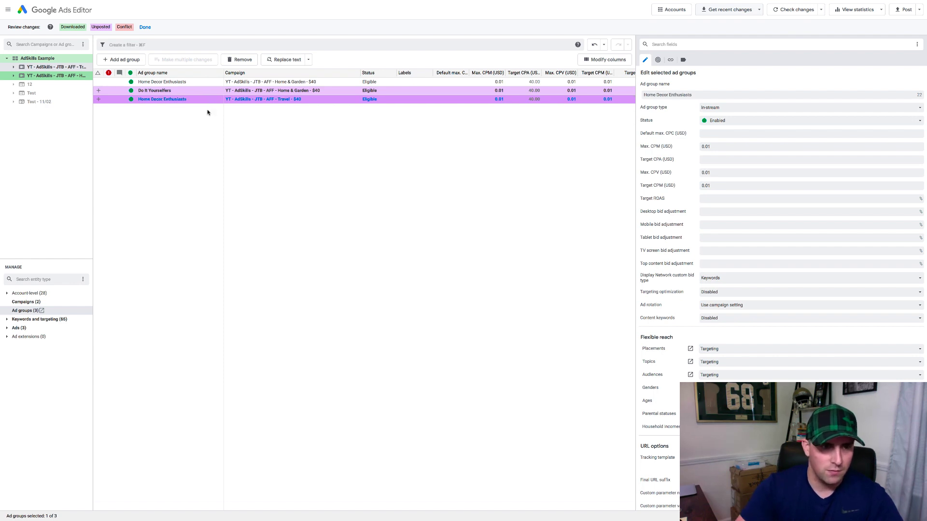
- Rename the Travel campaign's remaining ad group to Travel Buffs
double_click(181, 101)
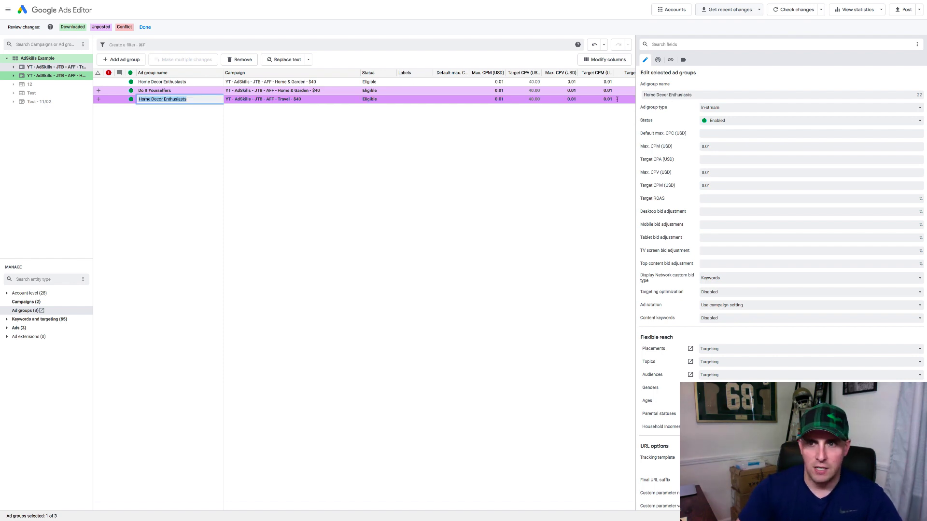
click(696, 92)
key(super+a)
text(Travel)
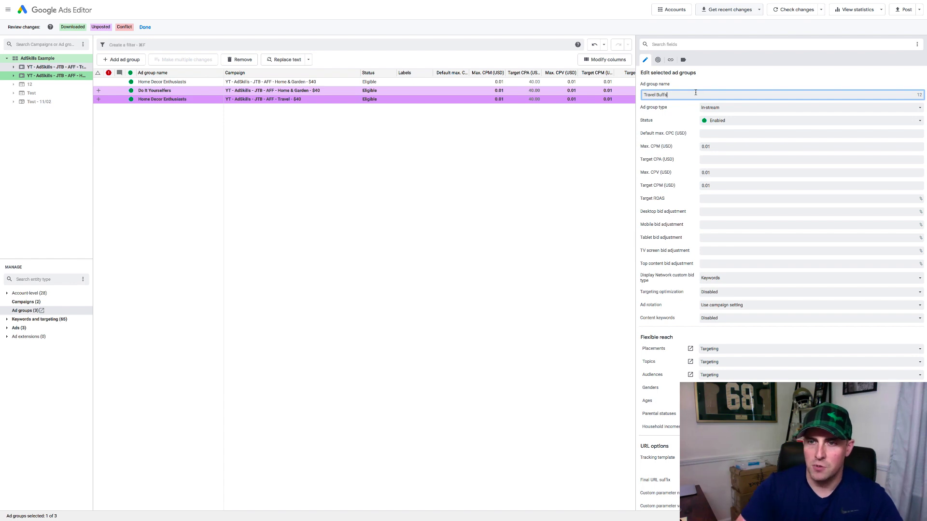
key(Return)
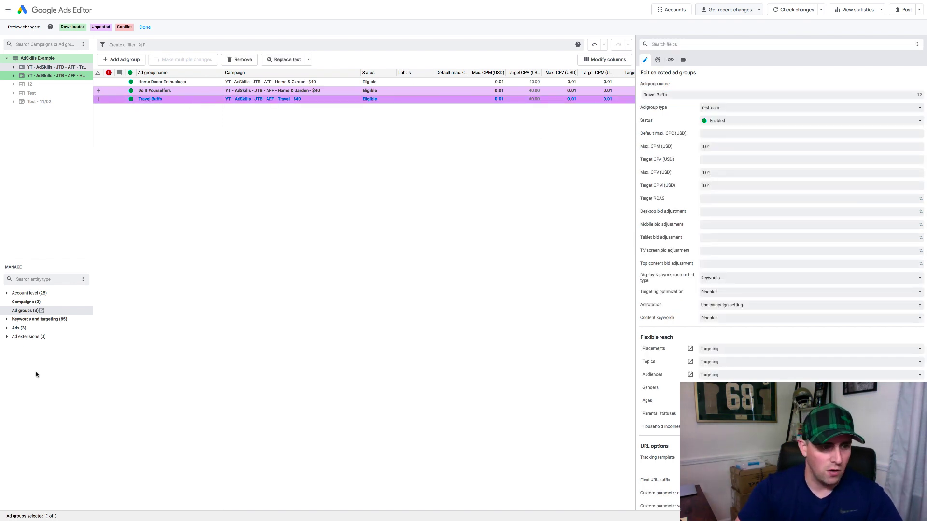
click(7, 320)
scroll(27, 335, down, 5)
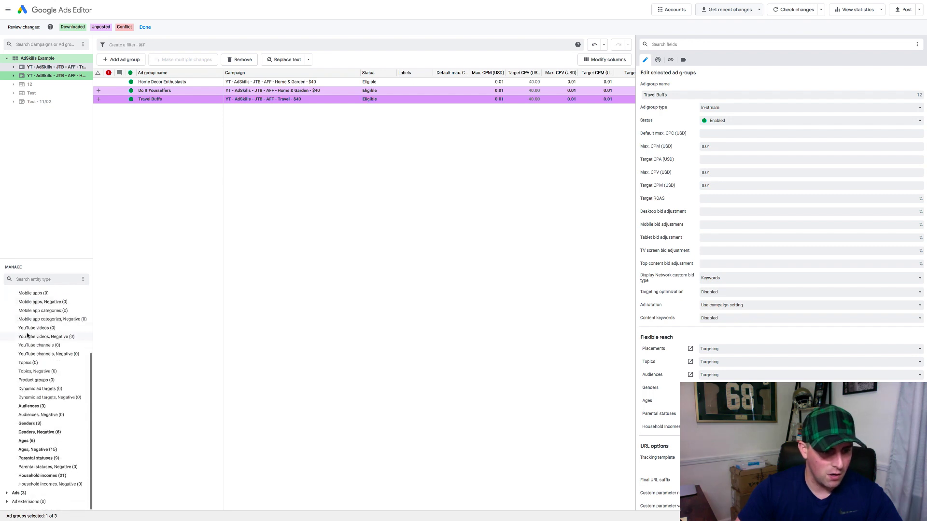
click(28, 405)
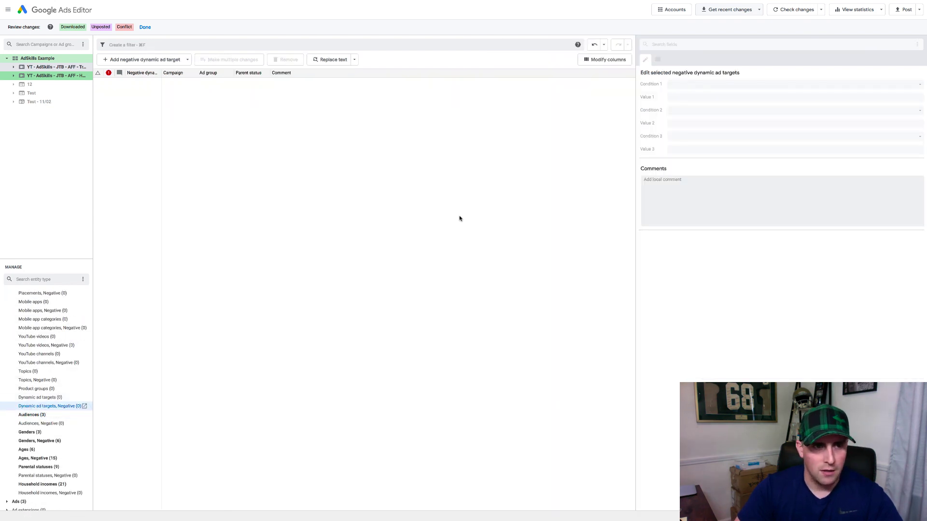
- Replace the Travel Buffs group's Home Decor Enthusiasts audience with the Travel Buffs interest under Travel
click(40, 415)
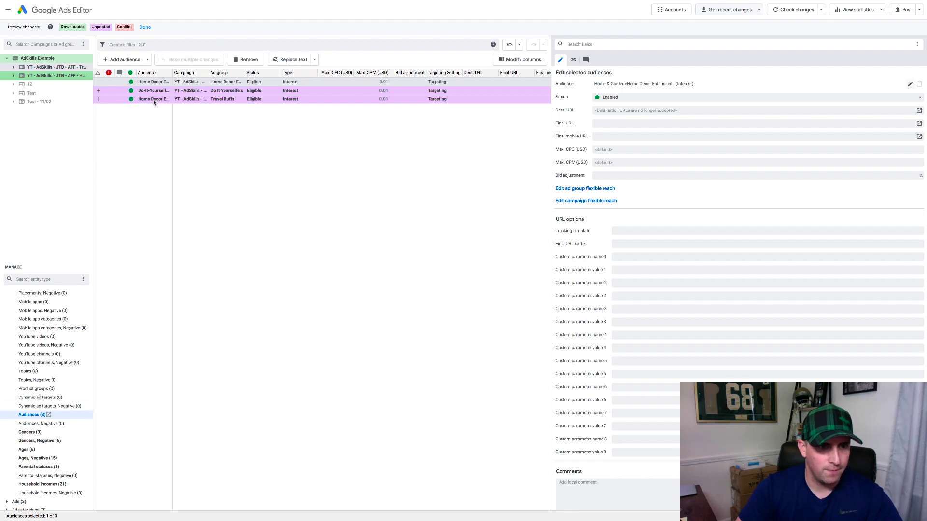
drag(208, 72, 282, 72)
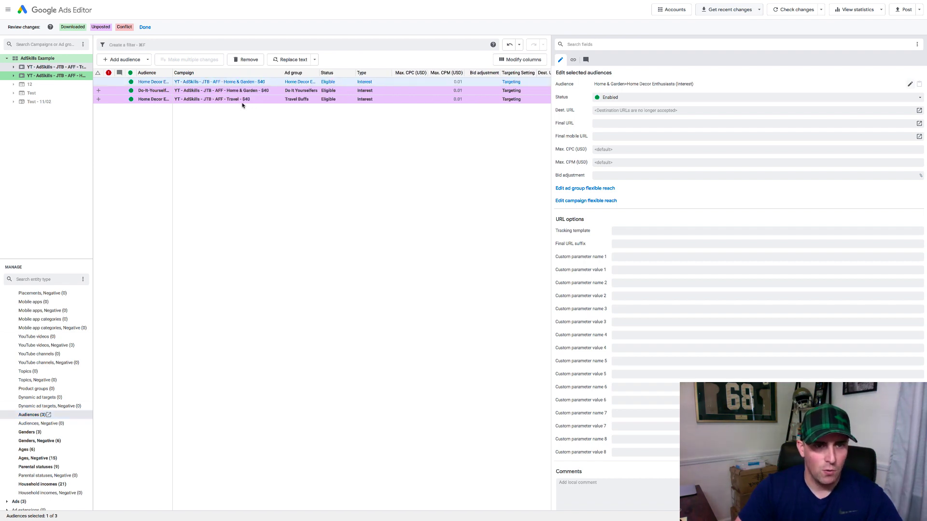
click(148, 100)
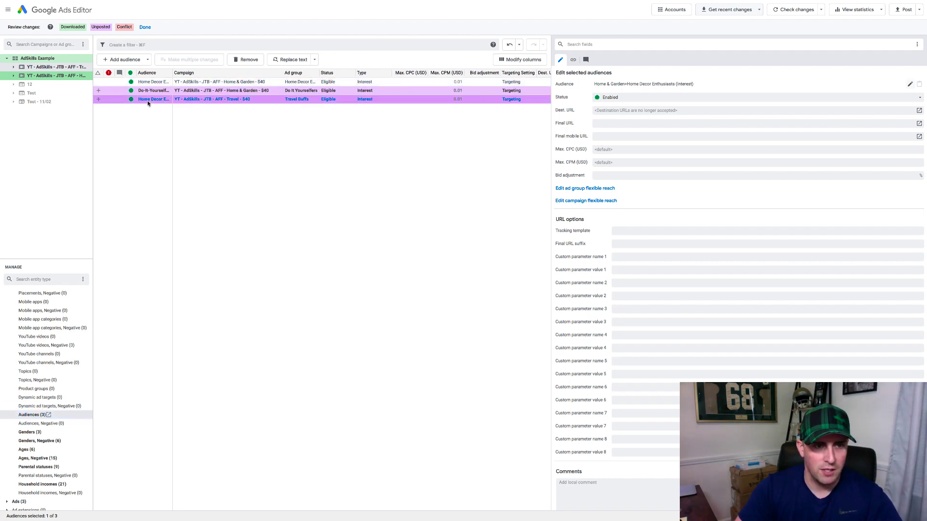
click(910, 84)
click(362, 91)
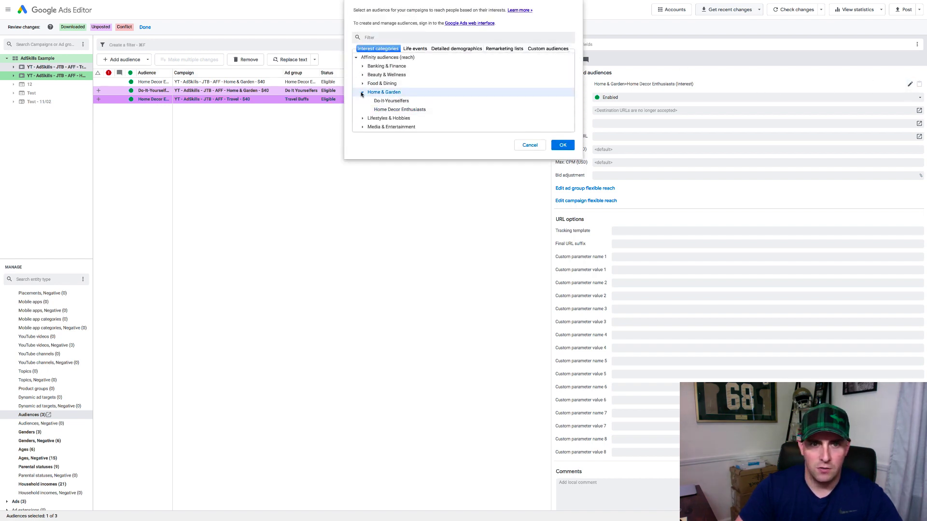
scroll(365, 94, down, 3)
click(363, 112)
scroll(373, 103, down, 1)
click(386, 108)
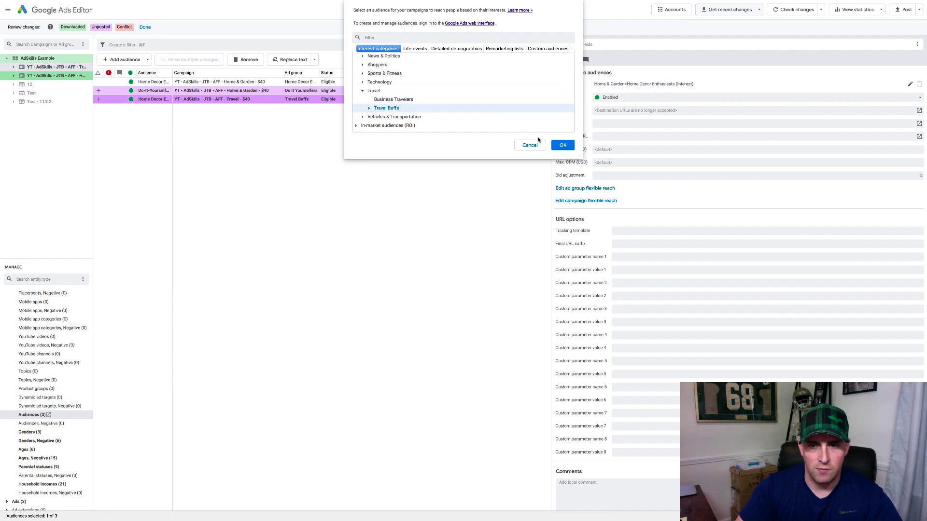
click(563, 145)
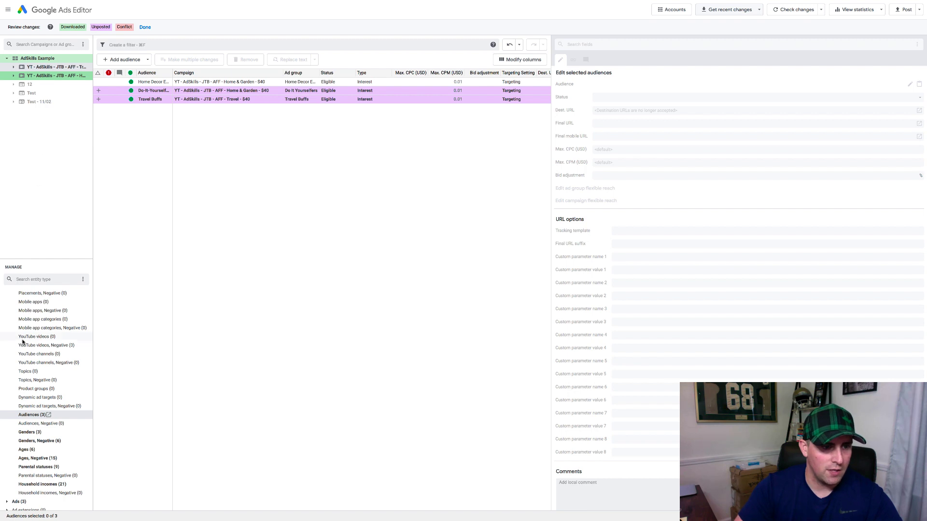
scroll(17, 325, up, 3)
- Browse campaigns, ad groups and ads, then focus on the Travel campaign's single Travel Buffs ad group
click(7, 319)
click(25, 301)
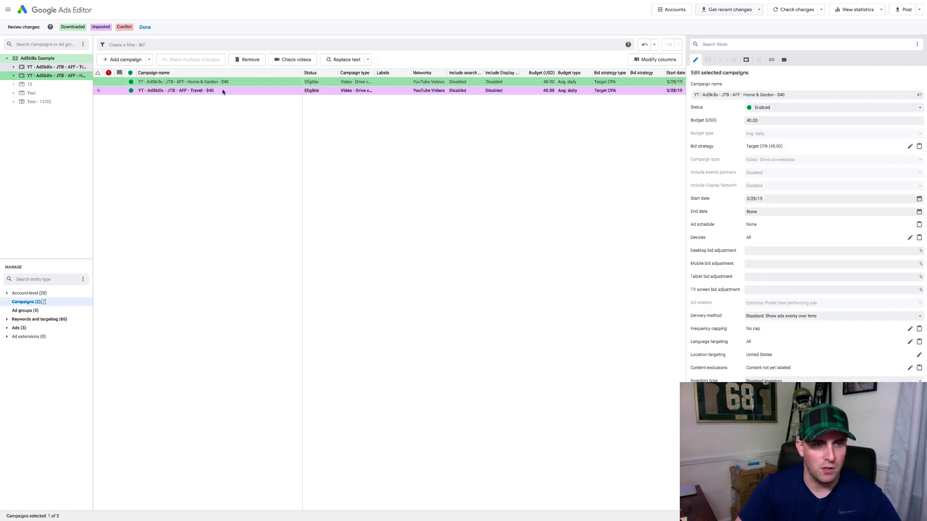
click(44, 311)
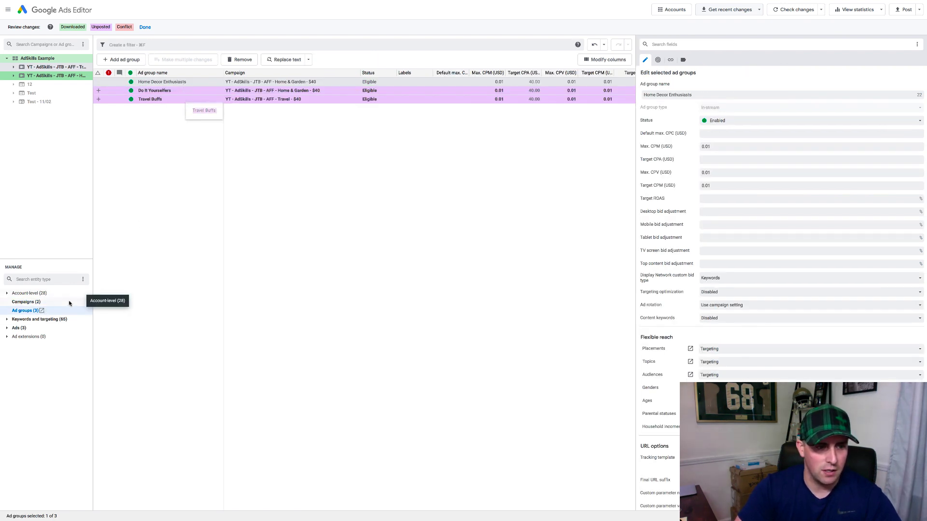
click(39, 329)
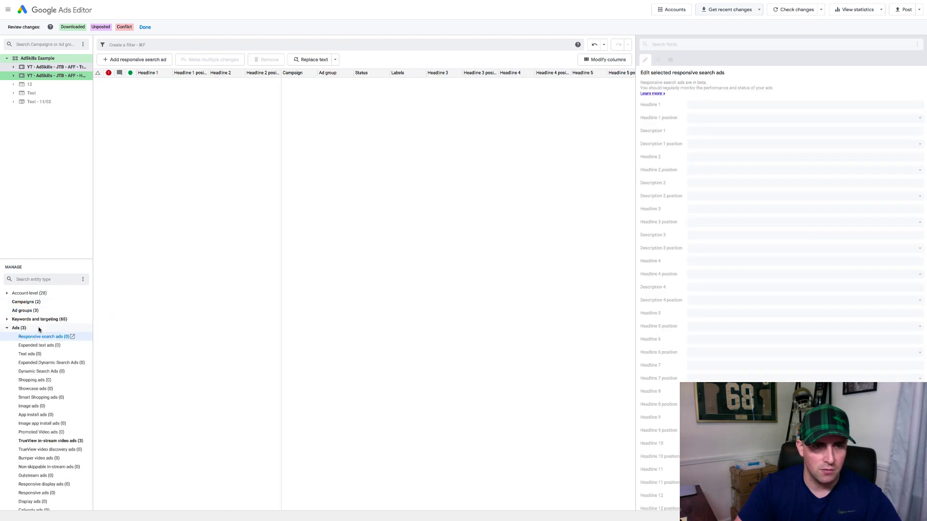
click(13, 329)
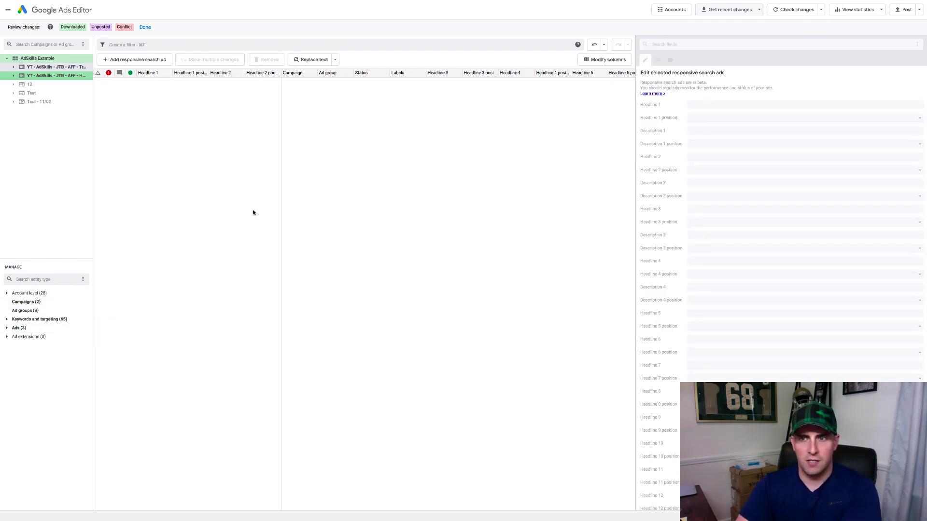
click(57, 67)
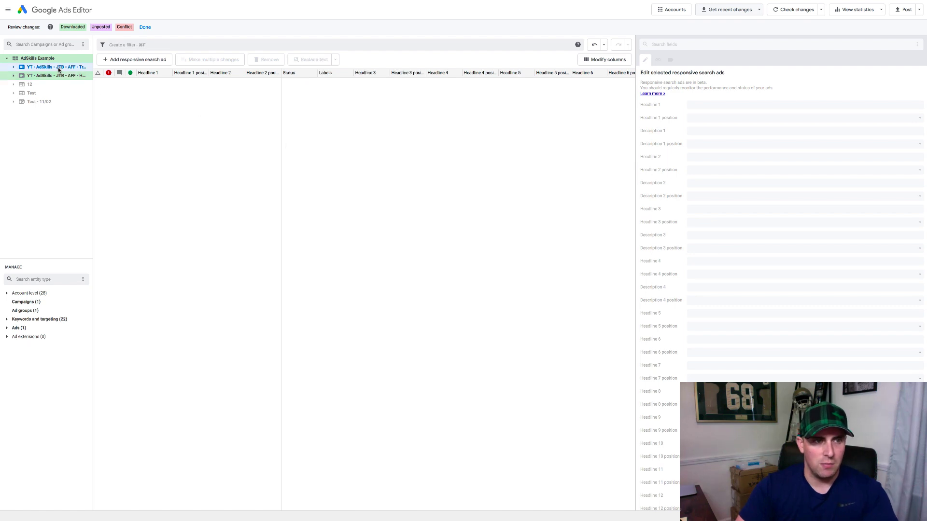
click(27, 302)
click(42, 311)
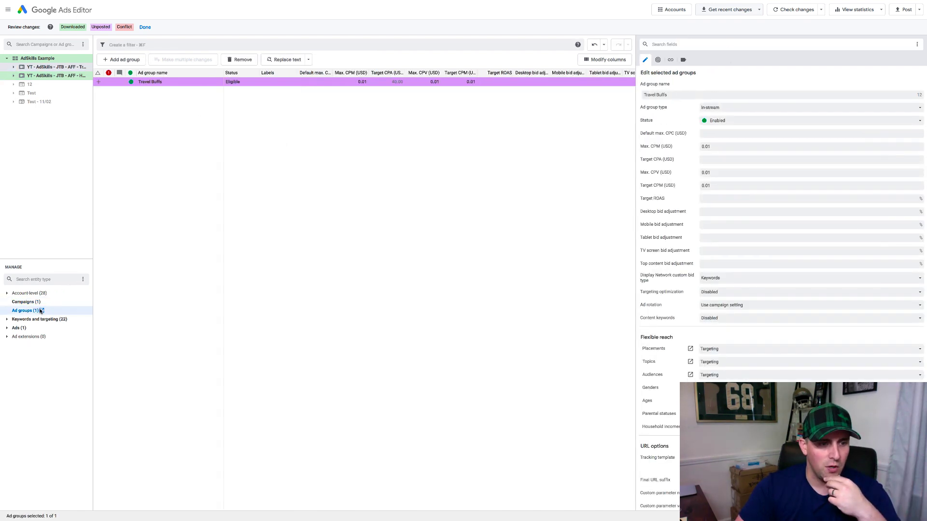
click(63, 67)
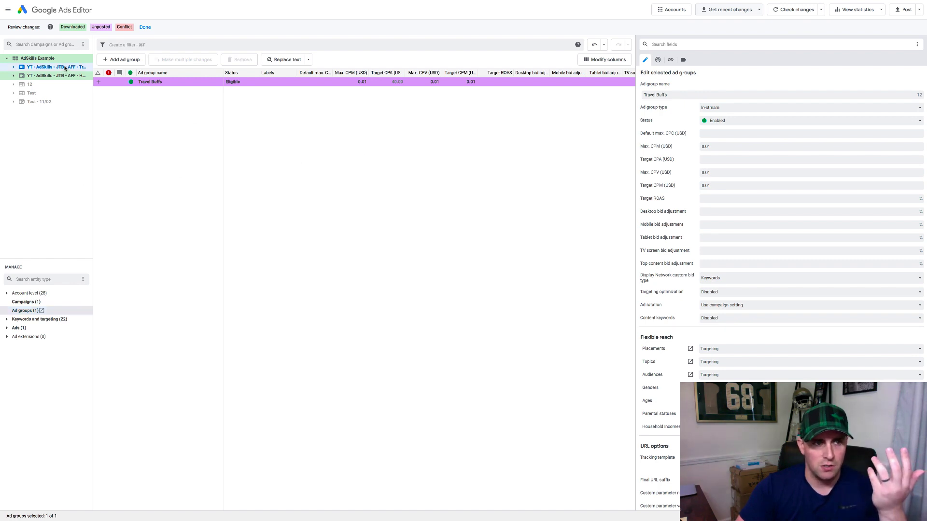
- Post pending changes from all campaigns to Google Ads, then switch to the Google Ads website
click(900, 13)
click(400, 22)
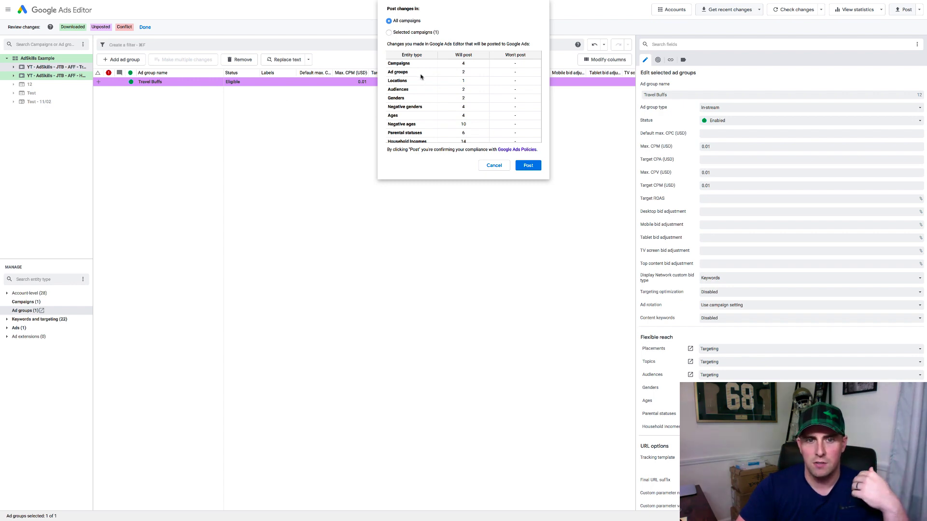
click(528, 165)
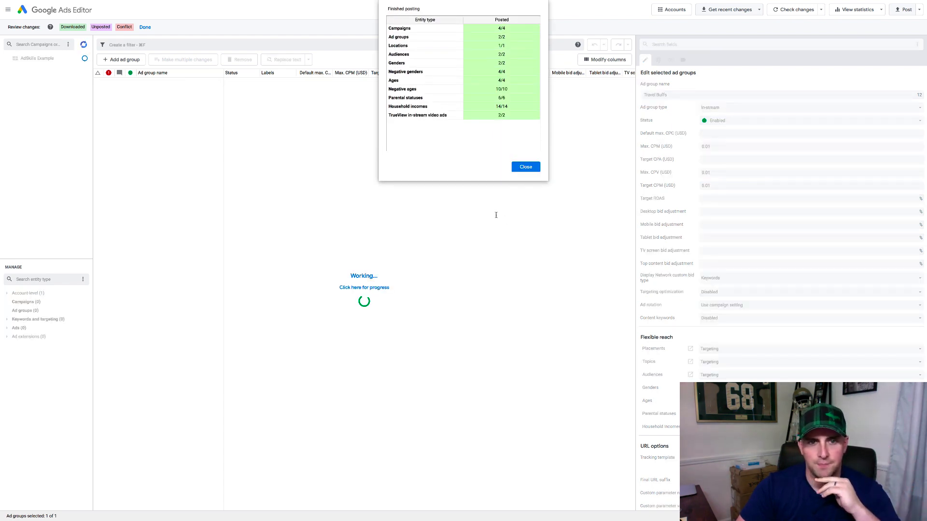
click(523, 168)
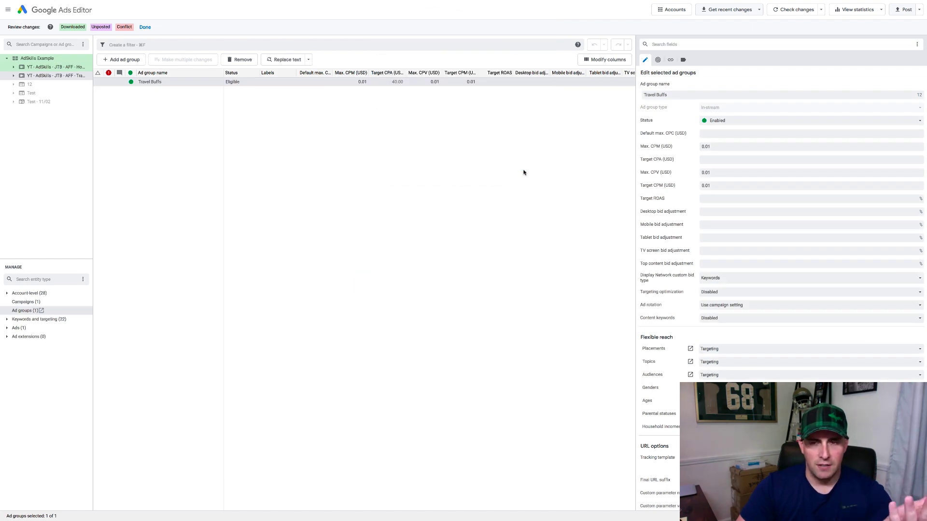
key(super+Tab)
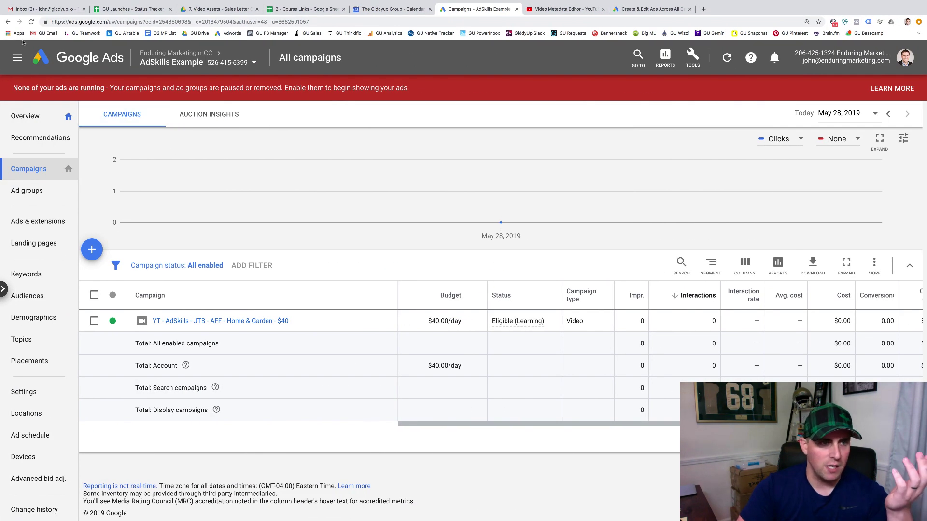
- Reload the campaign list and check the Home & Garden campaign's ad groups and ads
click(31, 22)
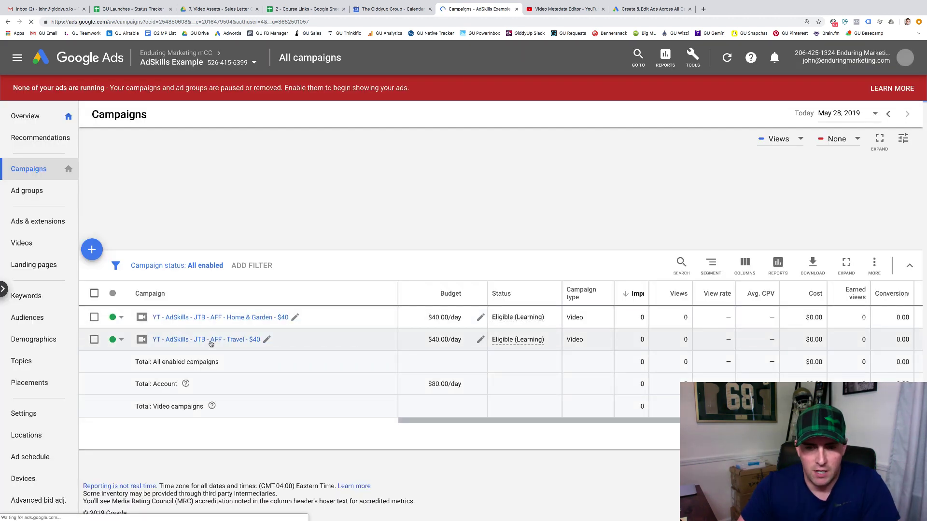
click(236, 317)
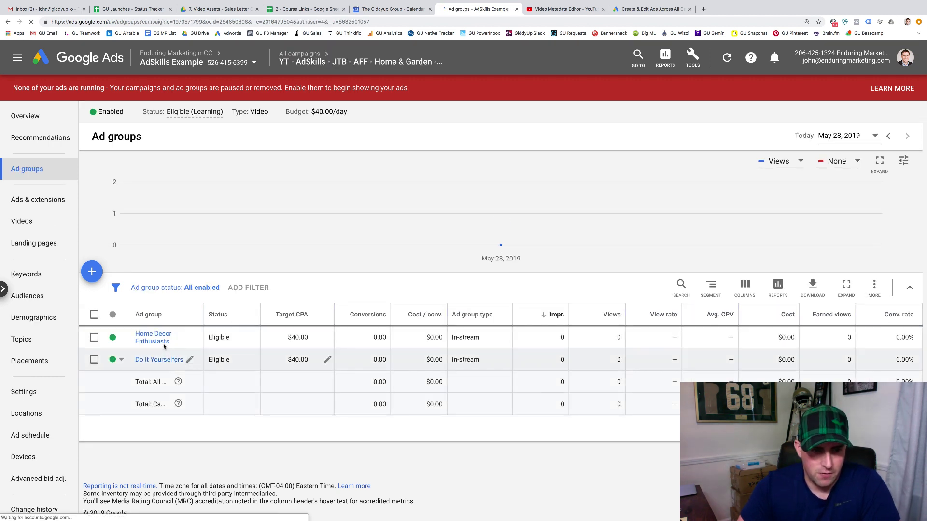
click(38, 197)
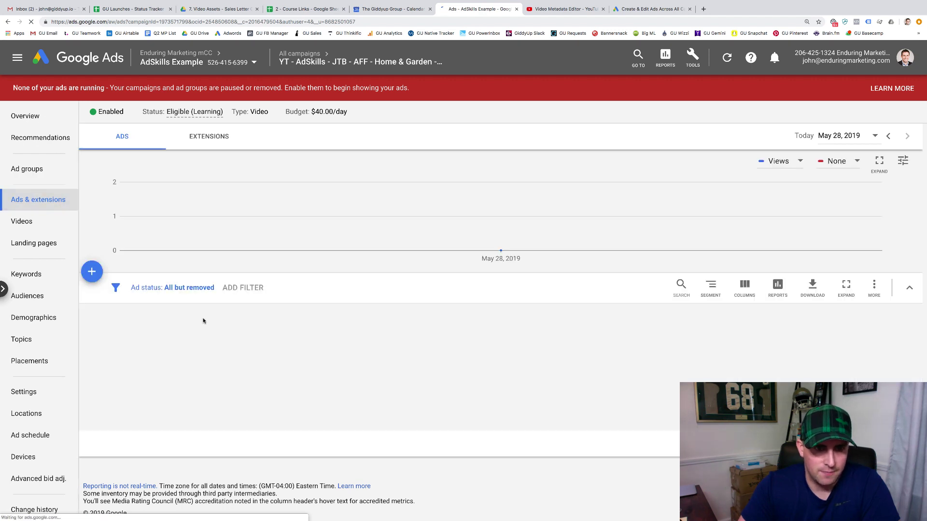
click(300, 54)
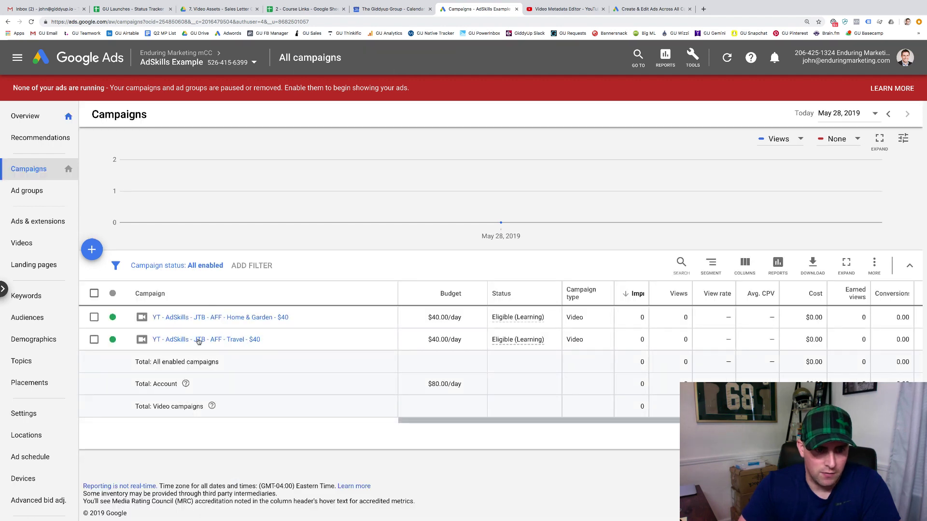
- Inspect the Travel campaign's Travel Buffs ad group and its ads, then return to all campaigns
click(199, 340)
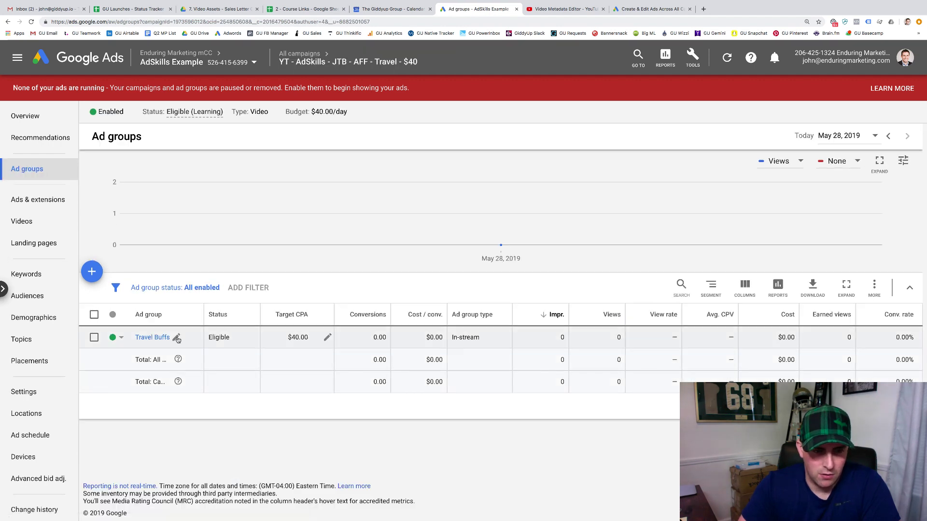
click(162, 337)
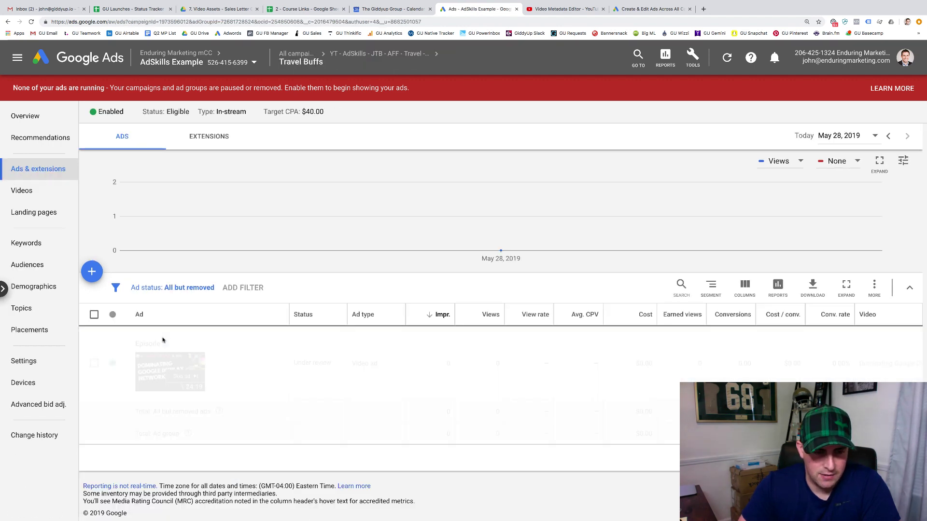
mouse_move(338, 54)
click(301, 90)
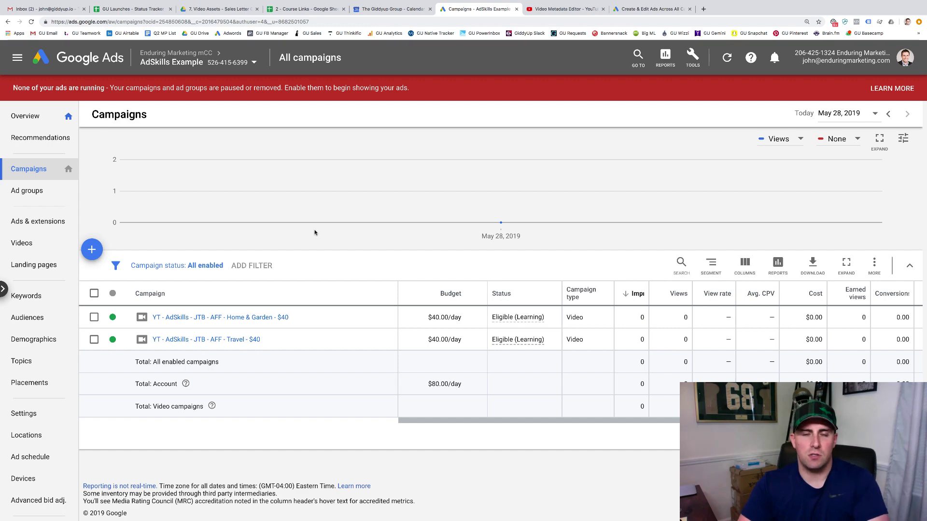
- Duplicate the Travel Buffs ad group and rename the original Travel Buffs 25-44
key(ctrl+Left)
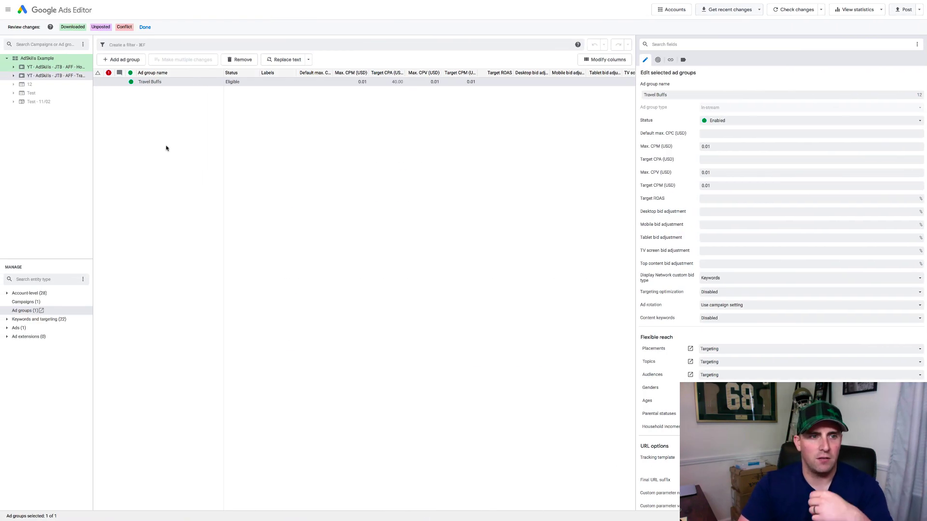
click(156, 84)
key(super+c)
key(super+v)
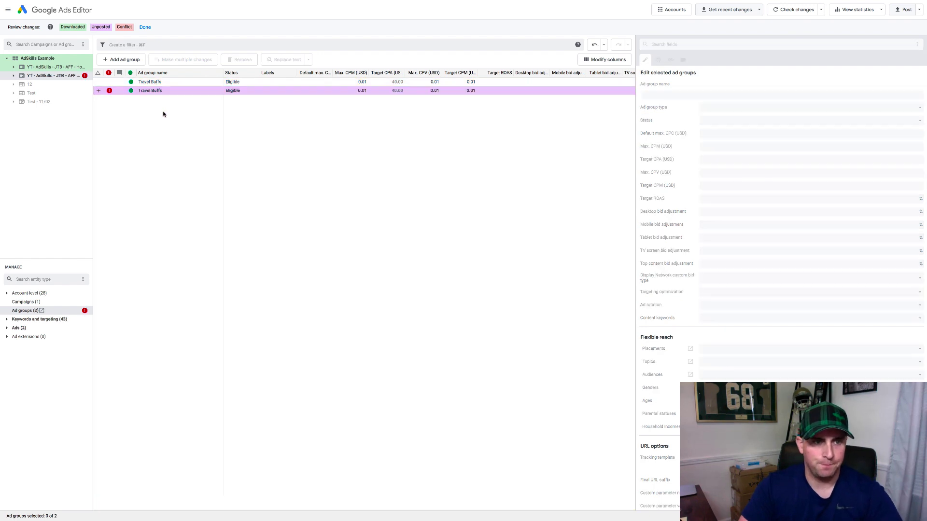
click(161, 83)
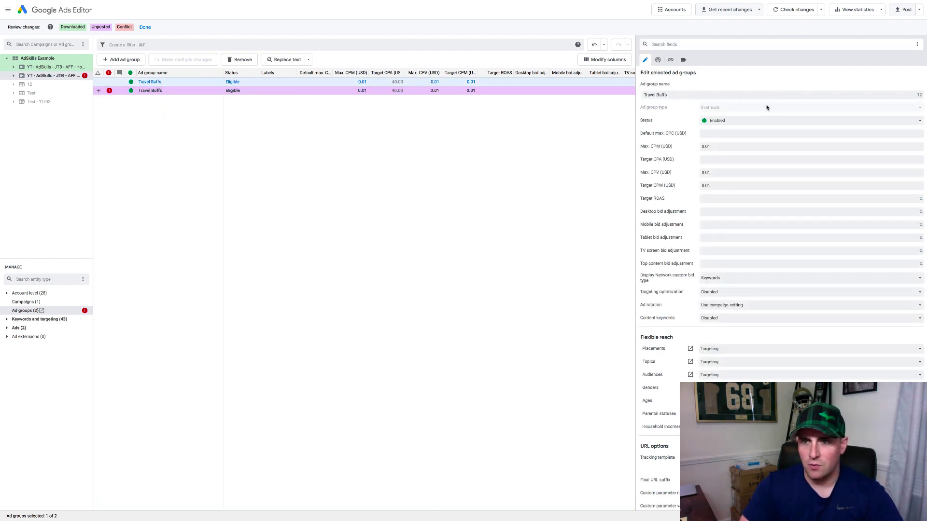
click(686, 94)
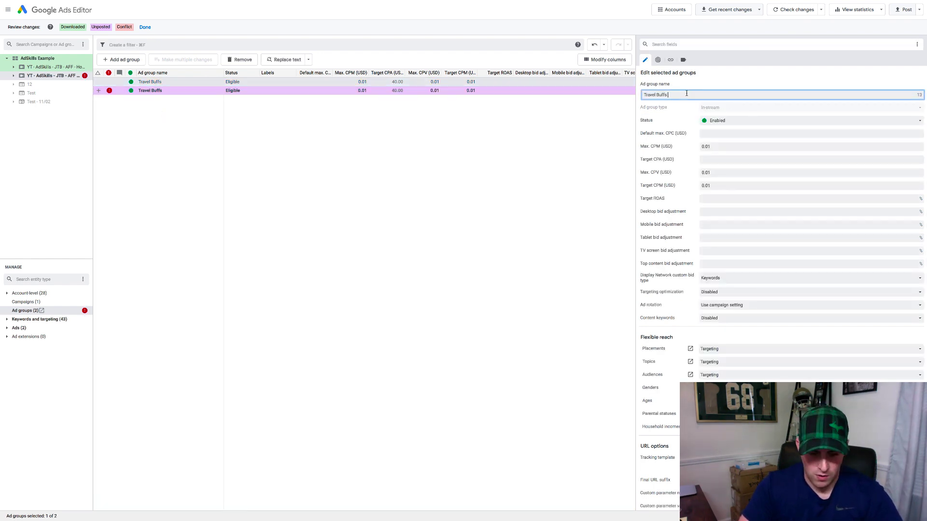
text(25-44)
click(283, 117)
- Rename the duplicate ad group Travel Buffs 45-65+
click(184, 91)
click(685, 96)
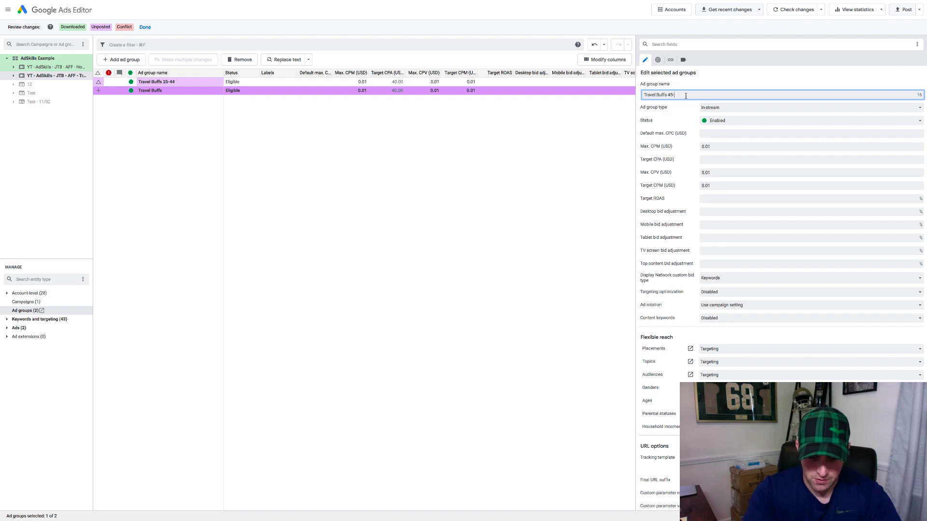
text(45-65+)
click(230, 129)
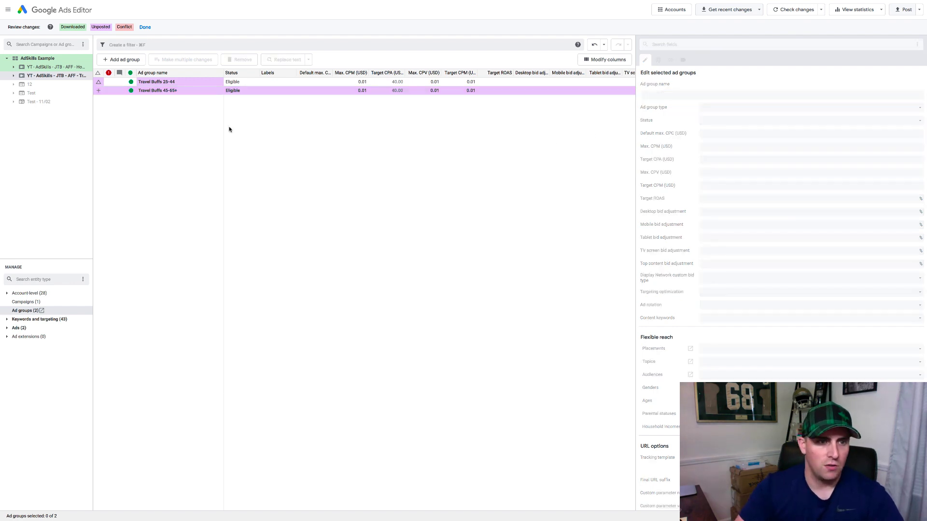
click(7, 320)
- Change Travel Buffs 45-65+ targeted ages from 35-44 and 25-34 to 45-54 and 55-64
scroll(49, 320, down, 5)
click(26, 450)
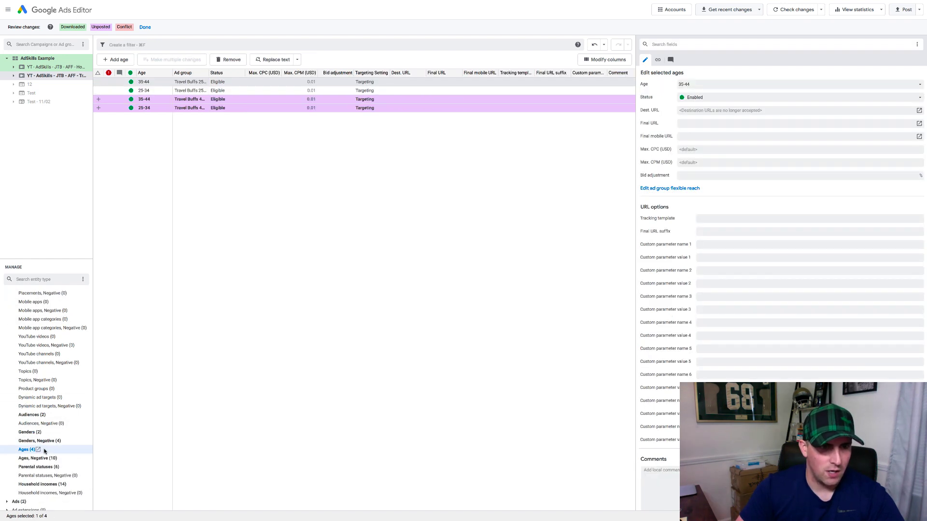
drag(208, 73, 278, 72)
click(147, 99)
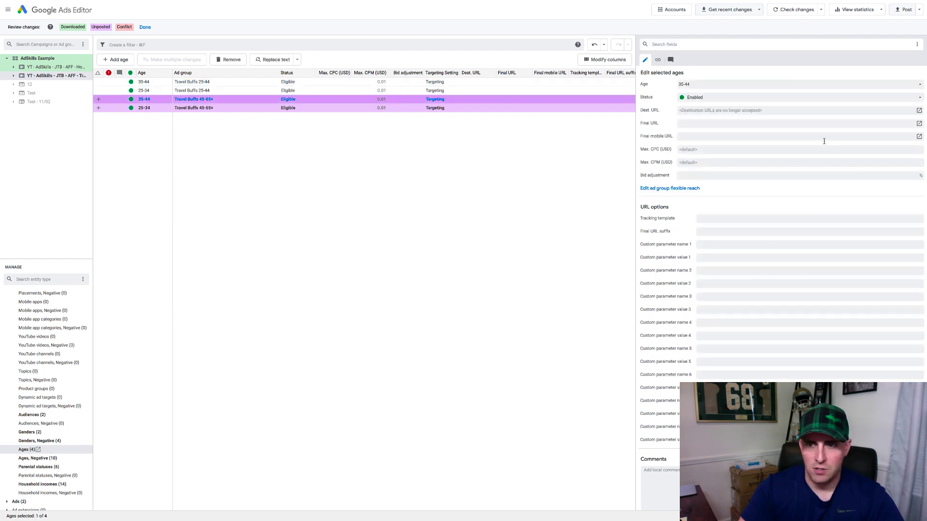
click(919, 86)
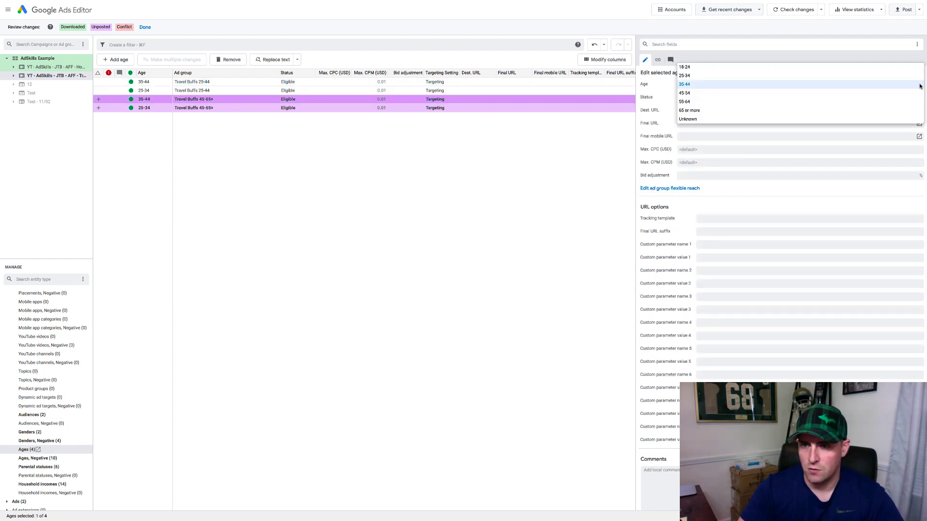
click(862, 93)
click(144, 109)
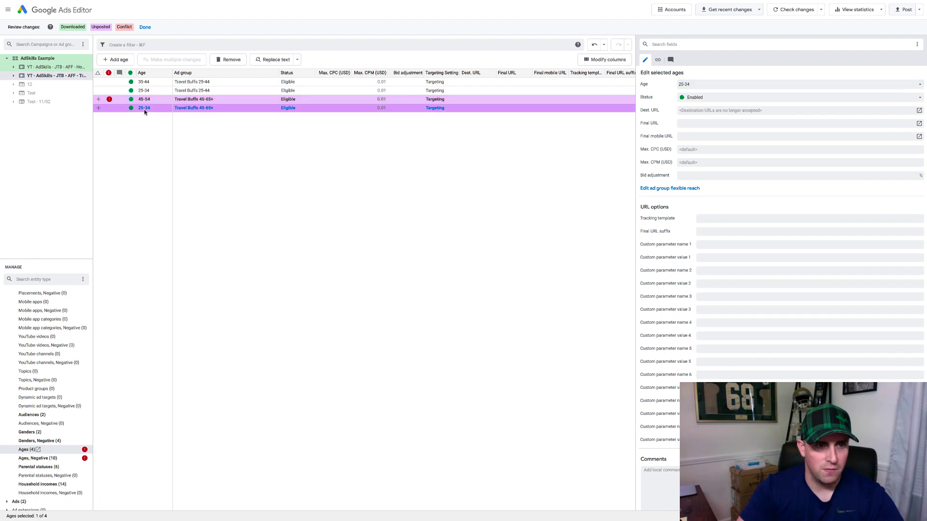
click(918, 85)
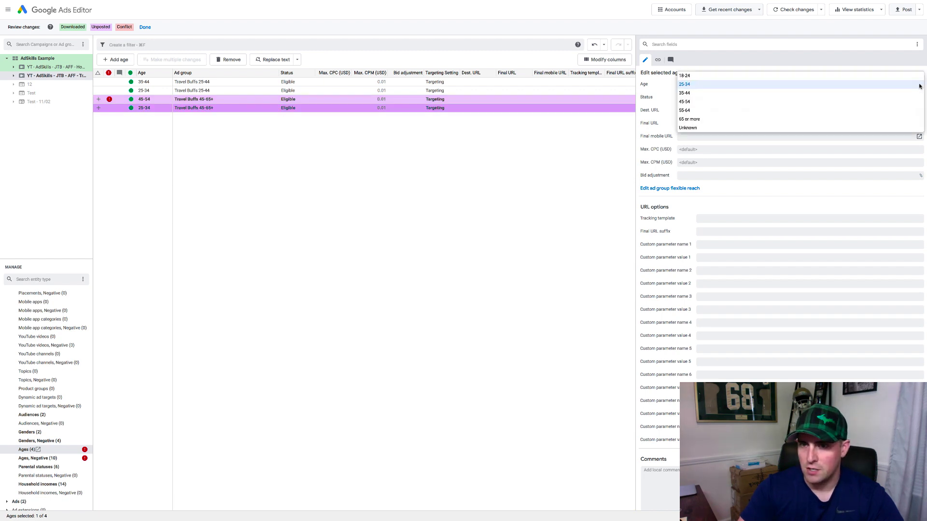
click(890, 110)
click(341, 173)
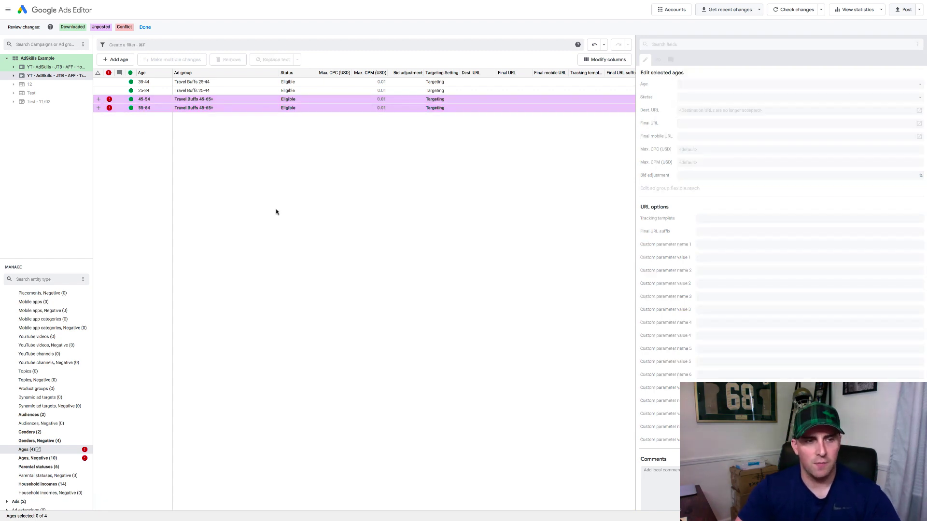
click(110, 101)
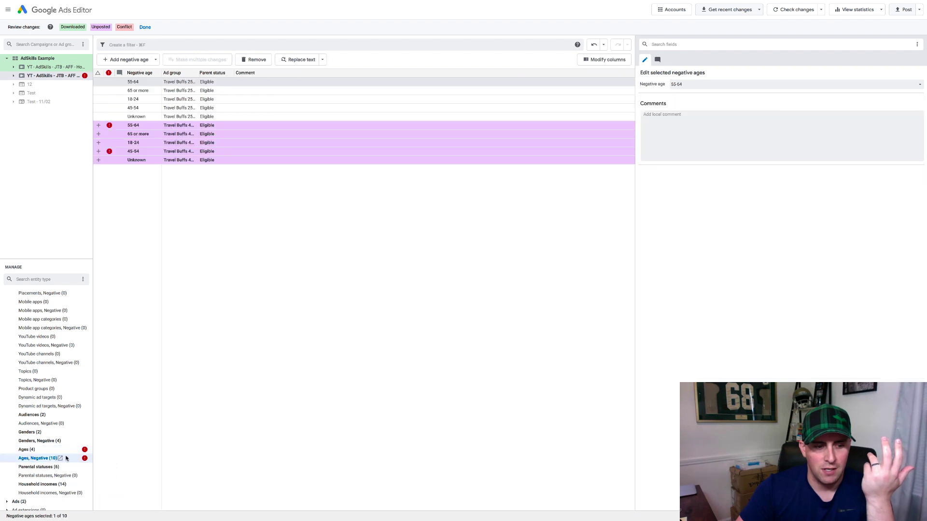
- Change the 45-65+ group's negative ages 45-54 and 55-64 to 25-34 and 35-44
click(66, 458)
click(134, 168)
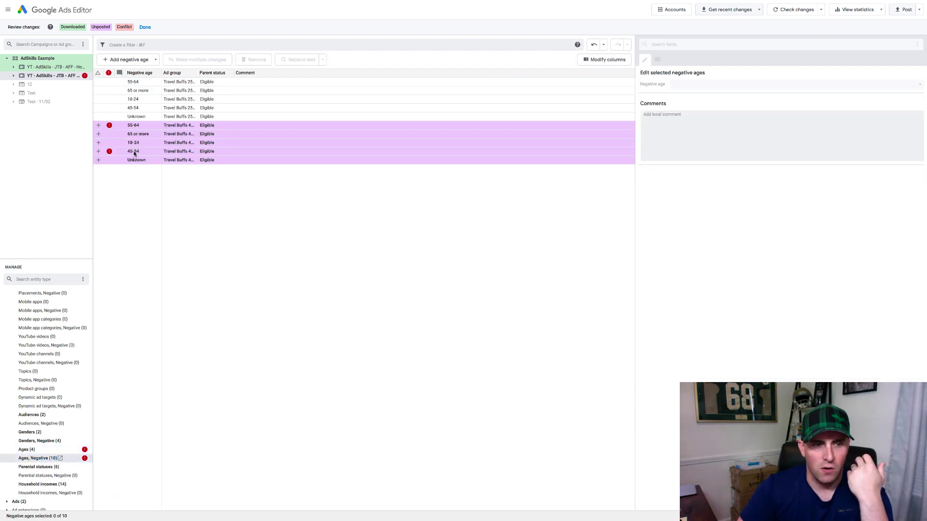
click(134, 154)
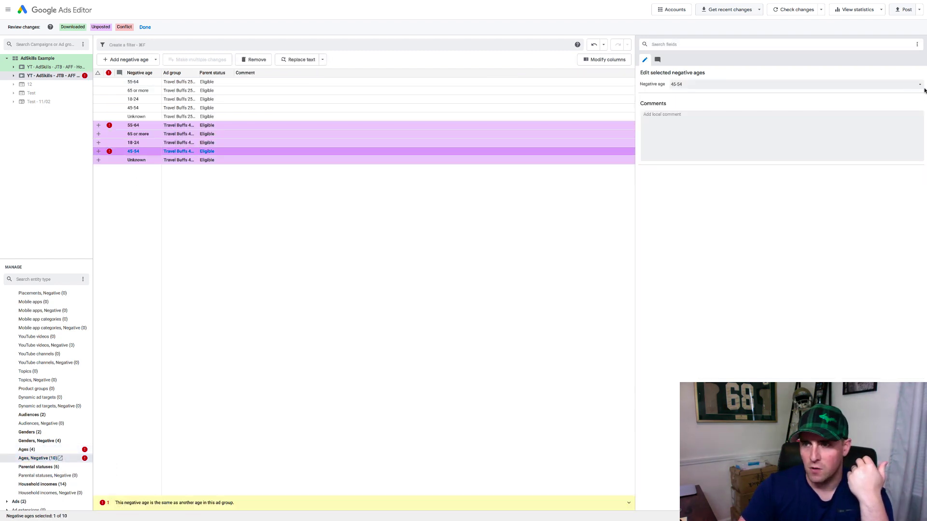
click(919, 85)
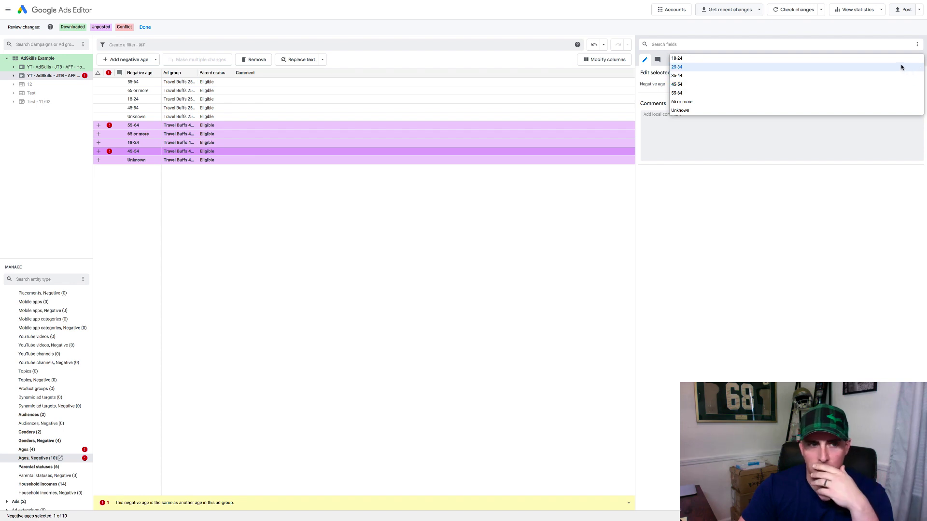
click(901, 68)
click(143, 127)
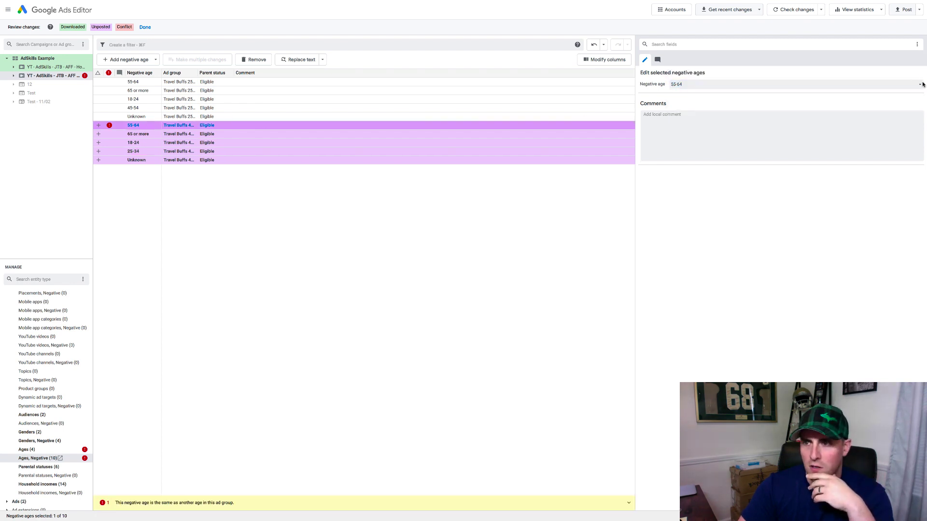
click(920, 85)
click(915, 68)
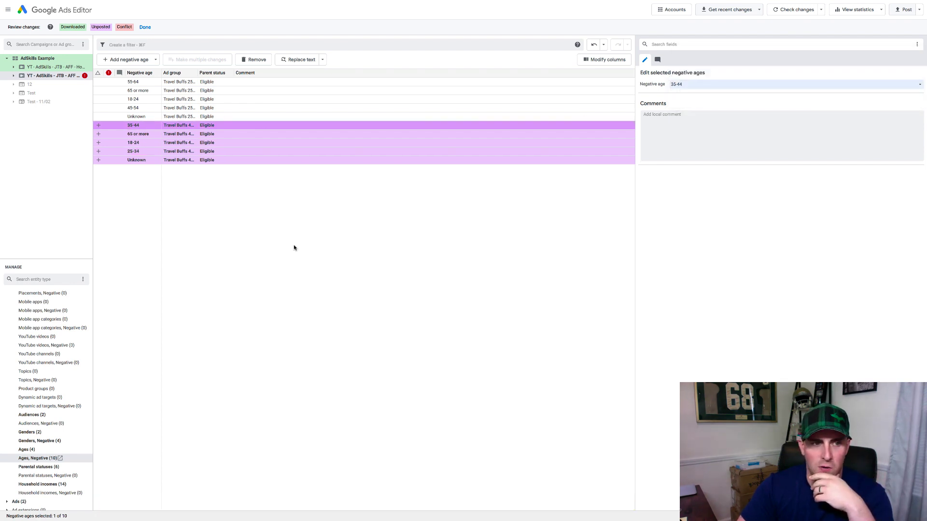
click(224, 197)
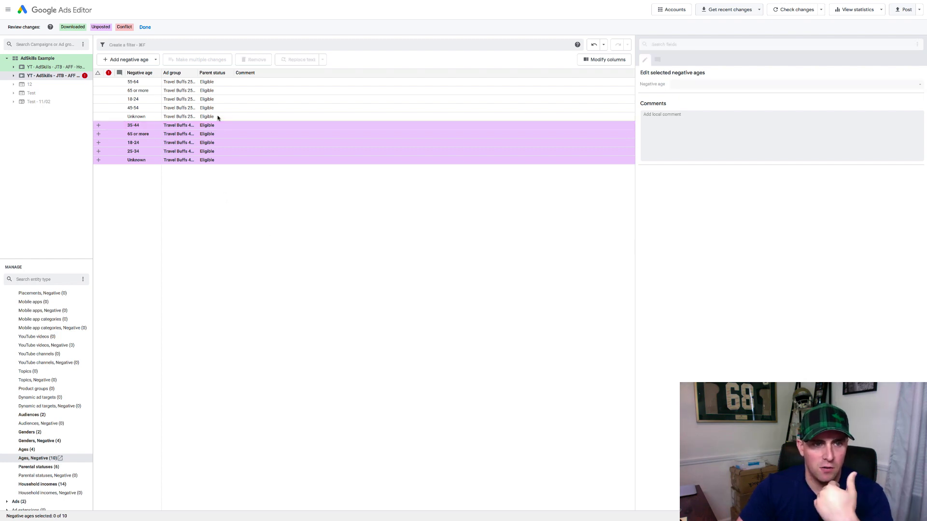
- Widen the Ad group column and inspect Travel Buffs 25-44's 18-24 negative age
drag(198, 73, 233, 76)
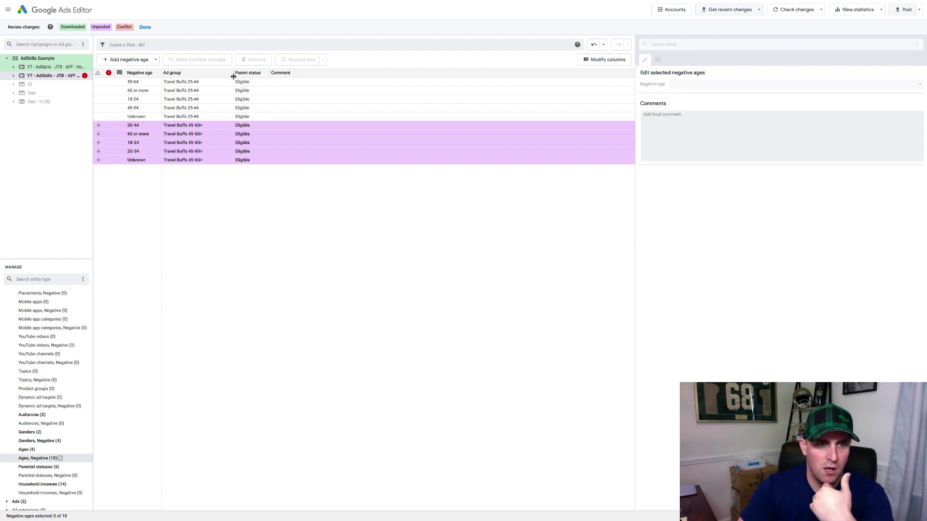
click(146, 99)
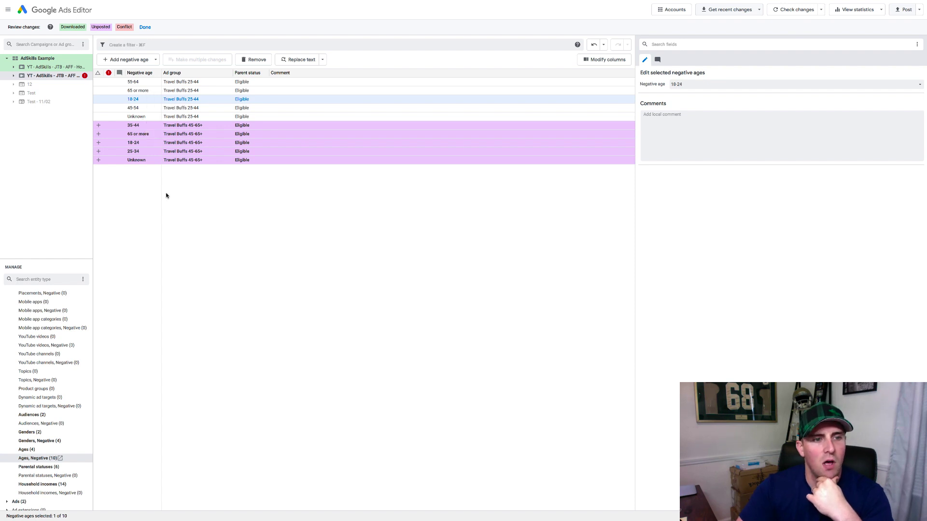
click(165, 194)
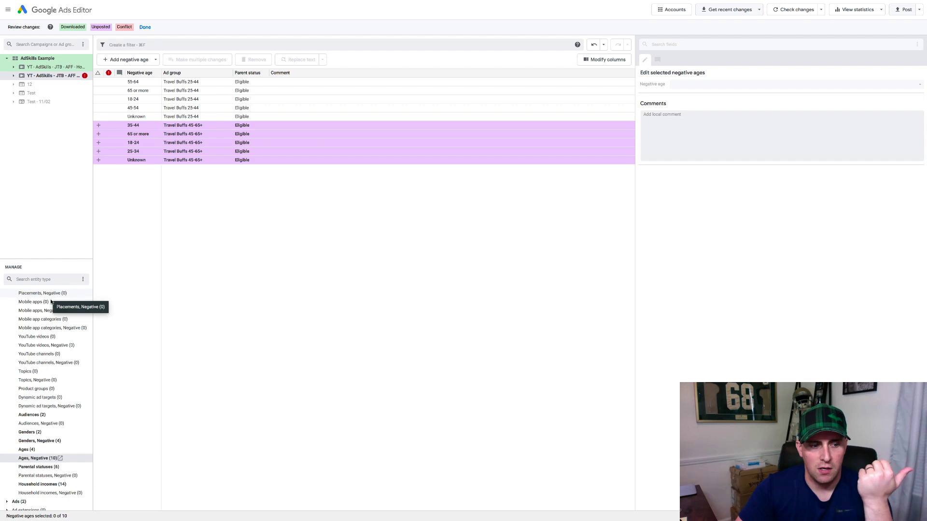
scroll(30, 340, up, 3)
click(7, 319)
- Show the Travel $40 campaign with its 40.00 daily budget and Target CPA bidding
click(25, 302)
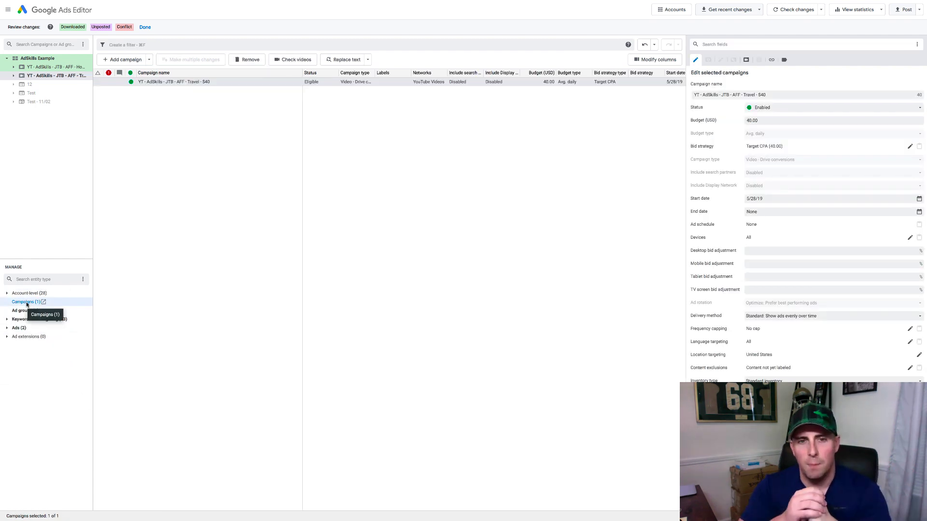